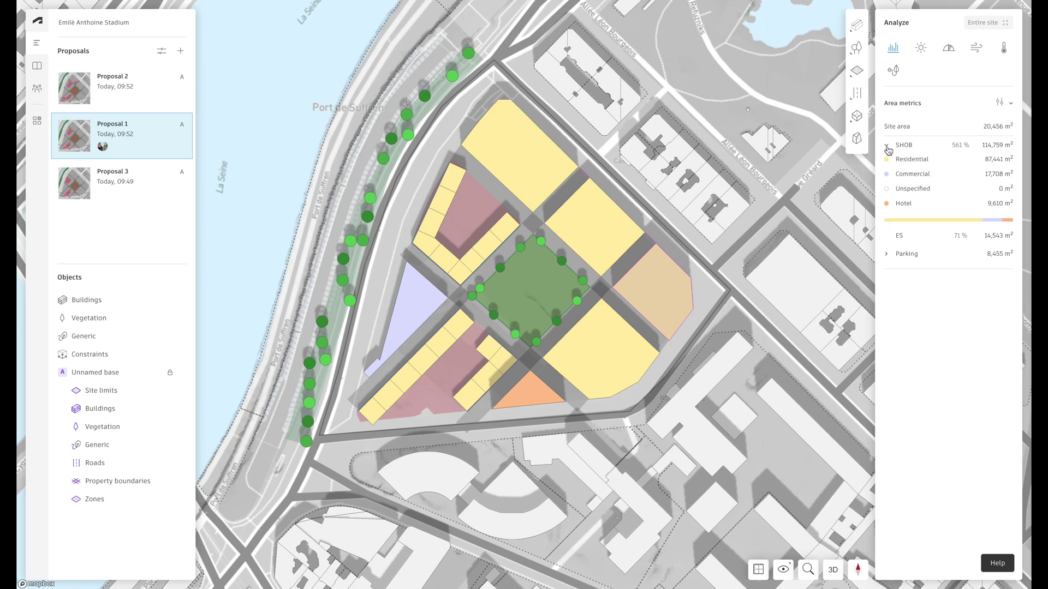
Expand the Parking figures to show 196 spots at 43 m² each and bring up the area metrics settings.
{"action": "mouse_move", "coordinate": [893, 162]}
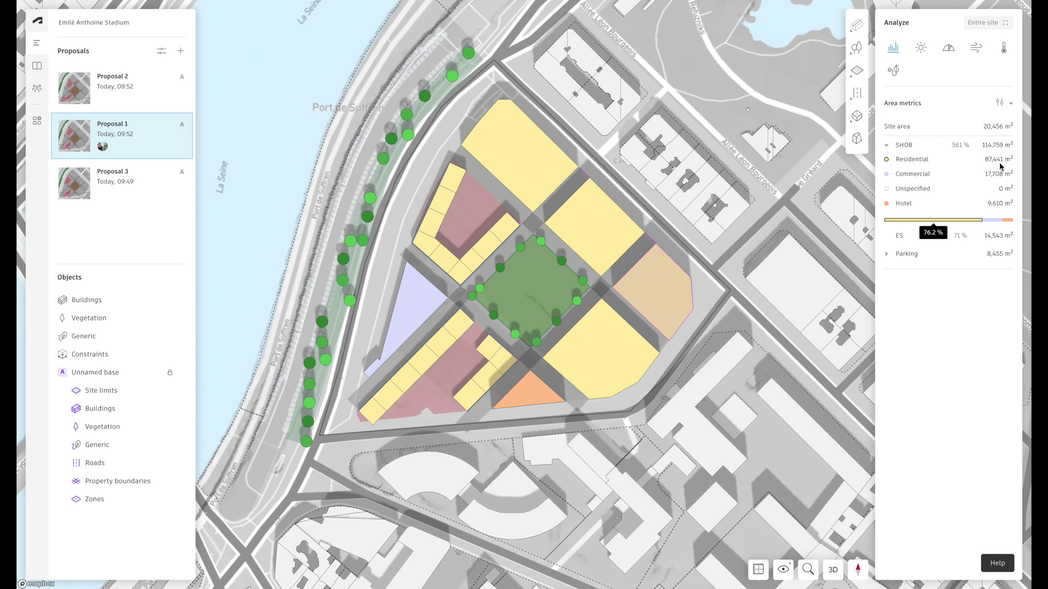
{"action": "mouse_move", "coordinate": [1000, 178]}
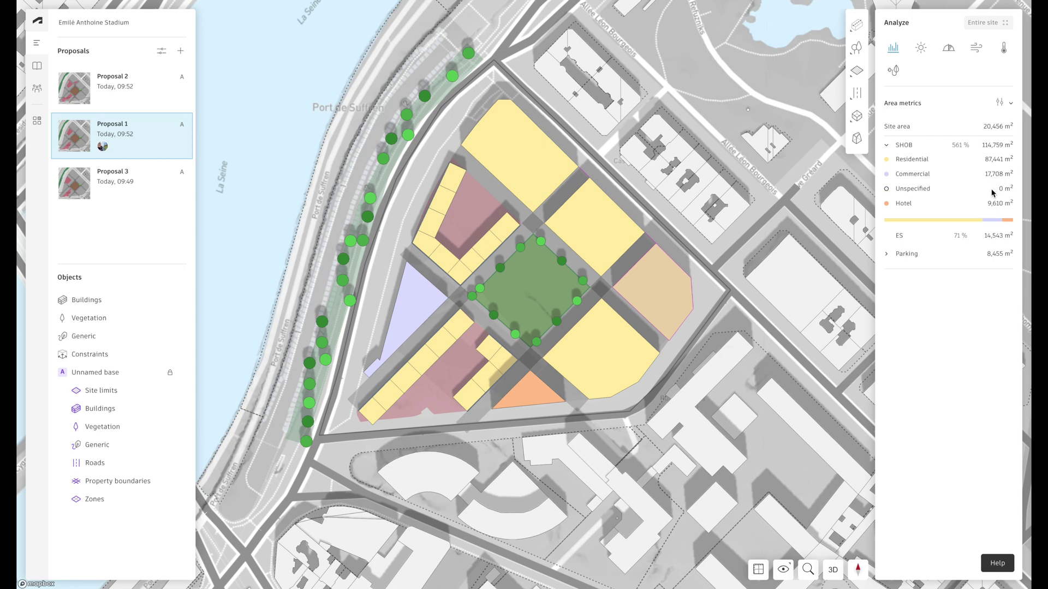
{"action": "mouse_move", "coordinate": [961, 207]}
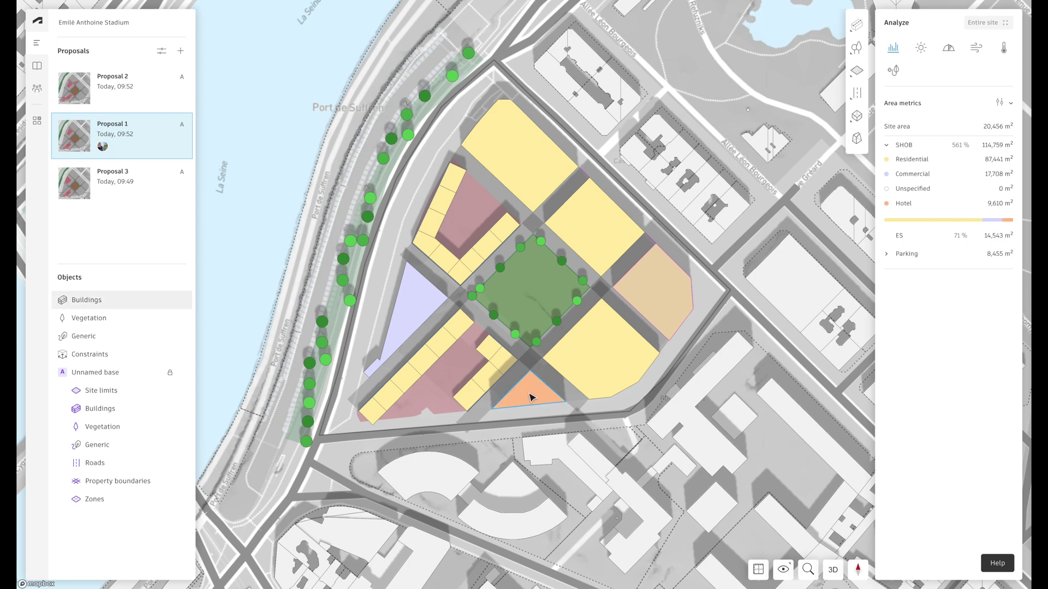
{"action": "left_click", "coordinate": [884, 254]}
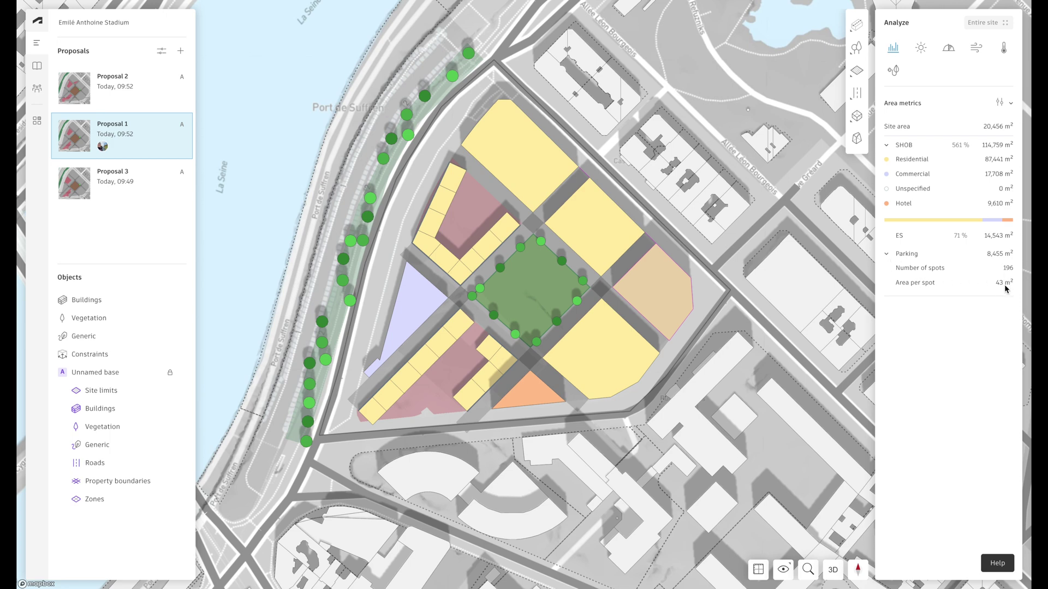
{"action": "left_click", "coordinate": [1002, 104]}
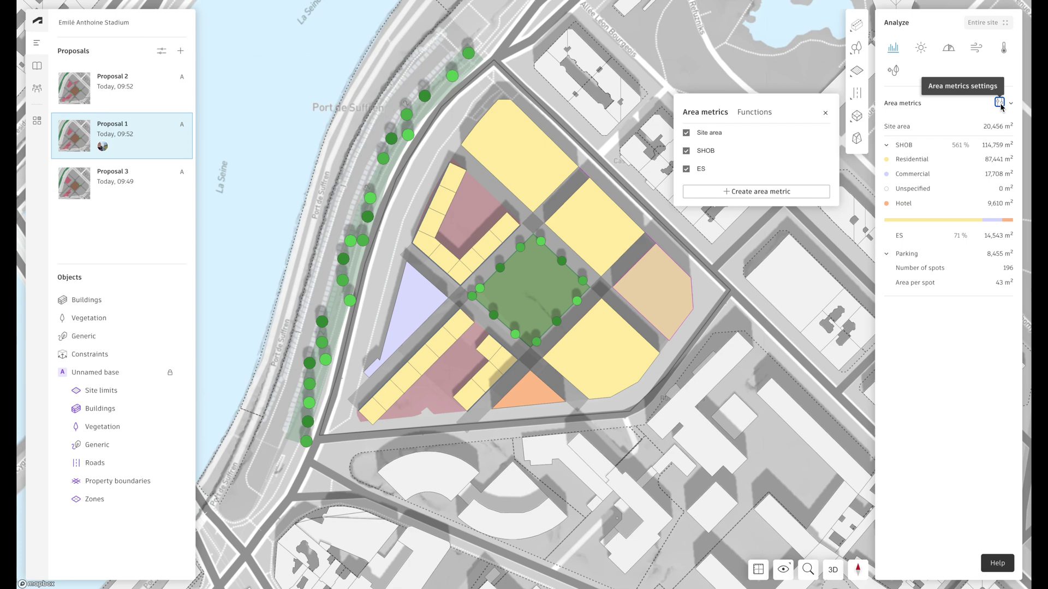
Toggle SHOB in the metrics list and create a Factor-type area metric named 'Custom metric'.
{"action": "left_click", "coordinate": [687, 151]}
{"action": "left_click", "coordinate": [686, 152]}
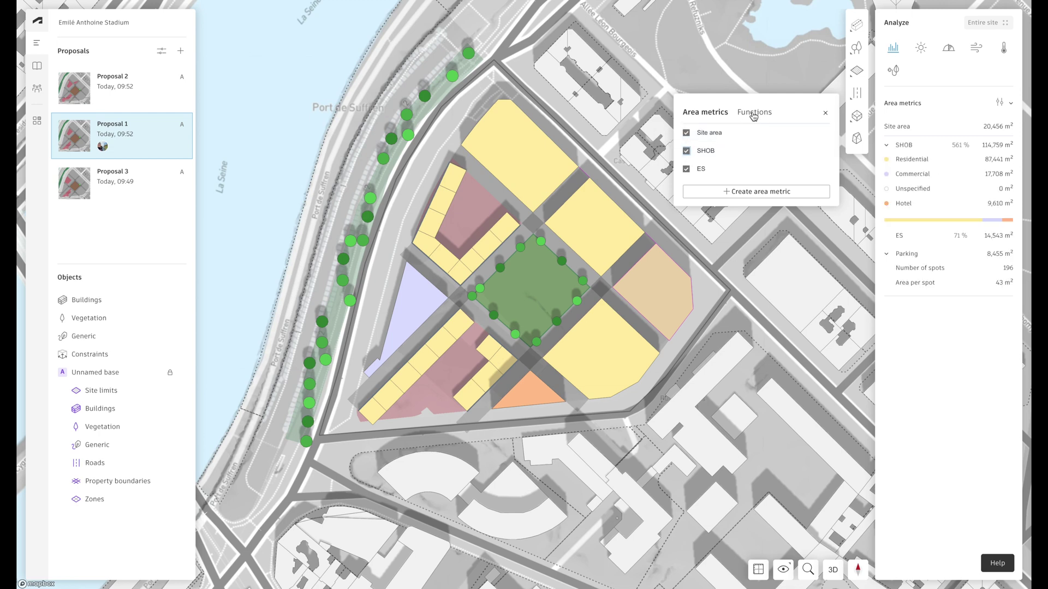
{"action": "left_click", "coordinate": [687, 152]}
{"action": "left_click", "coordinate": [723, 194]}
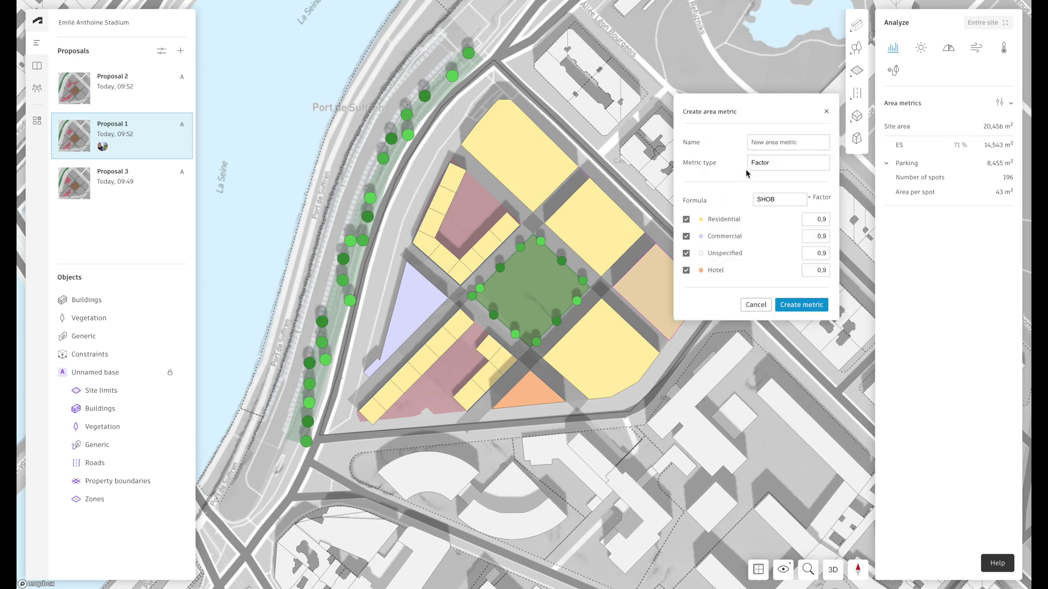
{"action": "left_click", "coordinate": [771, 143]}
{"action": "type", "text": "Custom metric"}
{"action": "left_click", "coordinate": [773, 163]}
{"action": "left_click", "coordinate": [774, 165]}
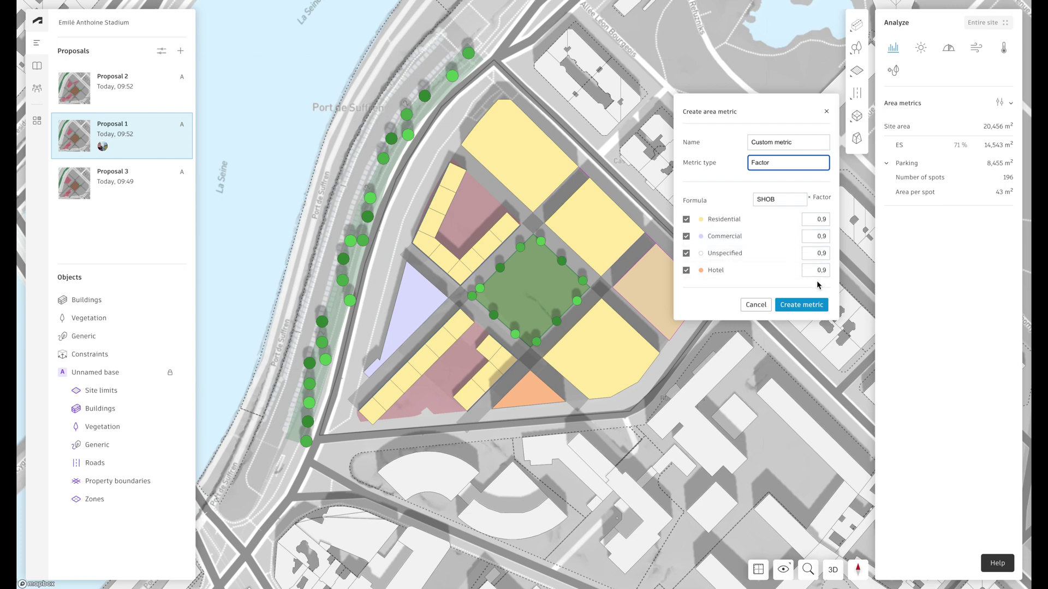
{"action": "left_click", "coordinate": [801, 305]}
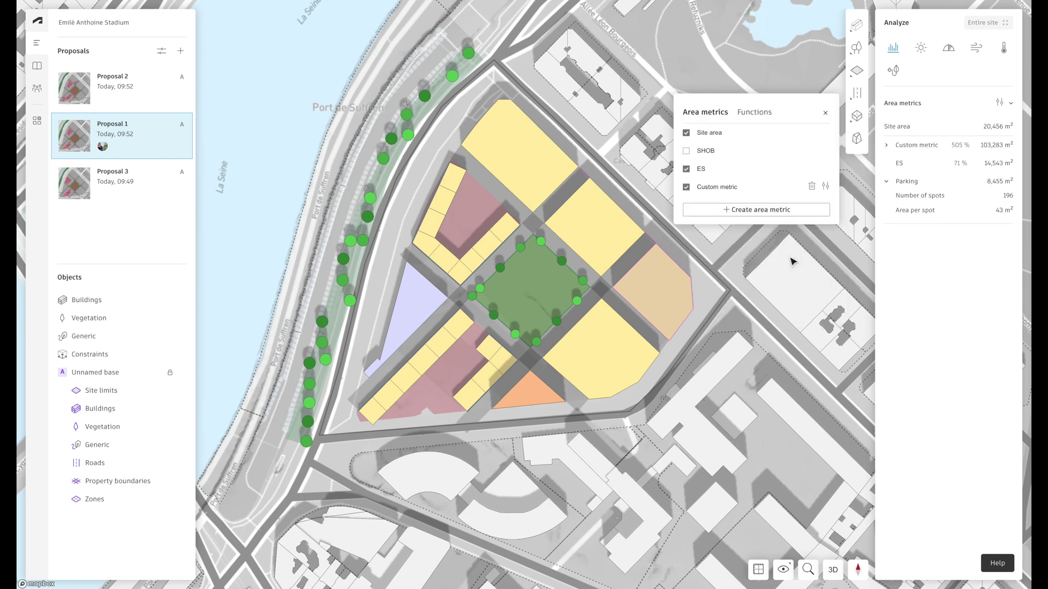
Delete the Custom metric, close the area metrics settings, and switch to Sun hours analysis.
{"action": "left_click", "coordinate": [811, 186]}
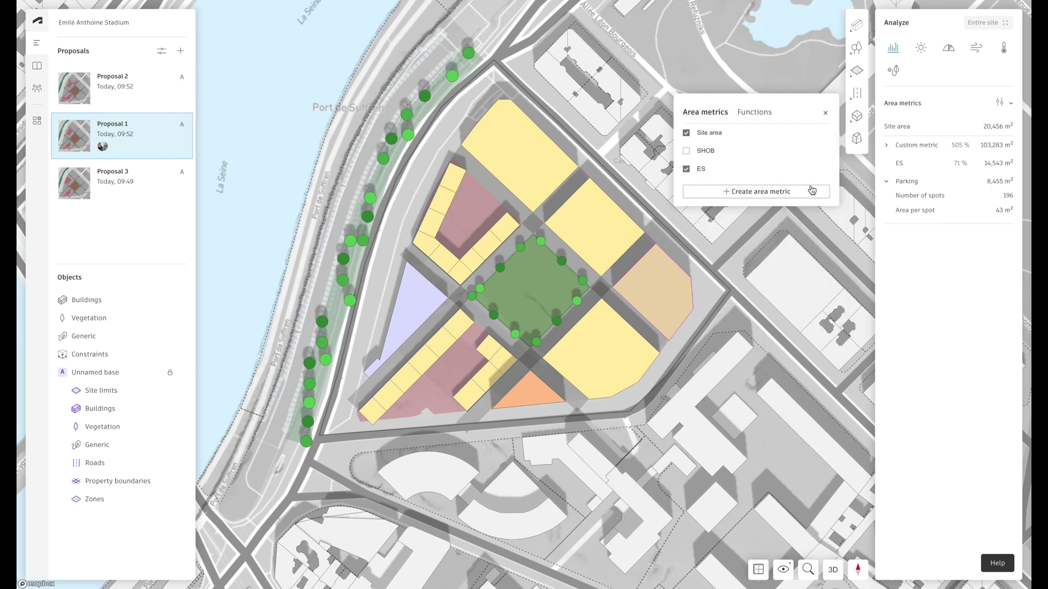
{"action": "left_click", "coordinate": [686, 151]}
{"action": "left_click", "coordinate": [825, 115]}
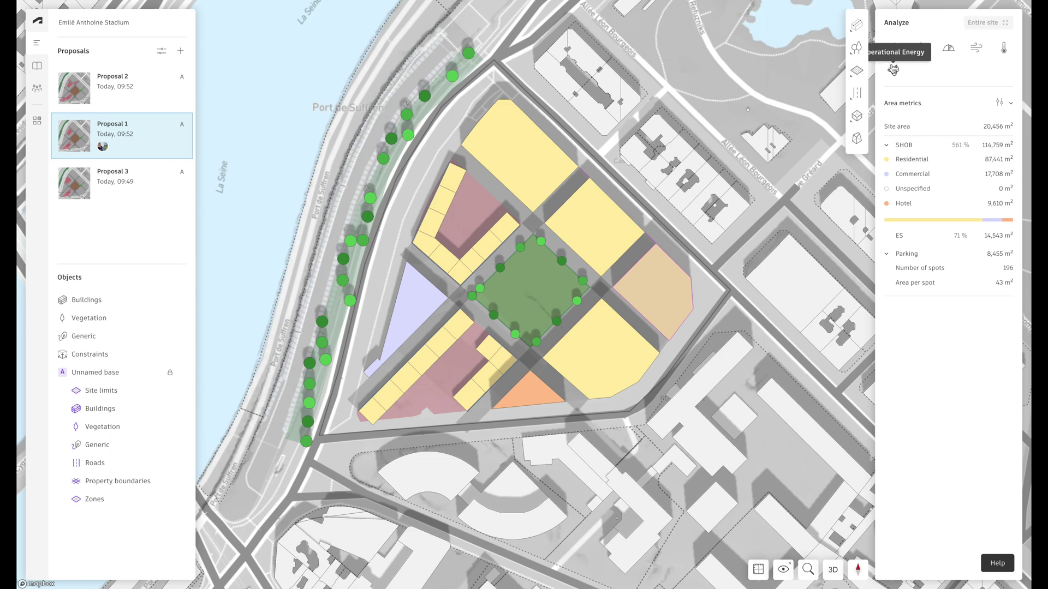
{"action": "left_click", "coordinate": [921, 52]}
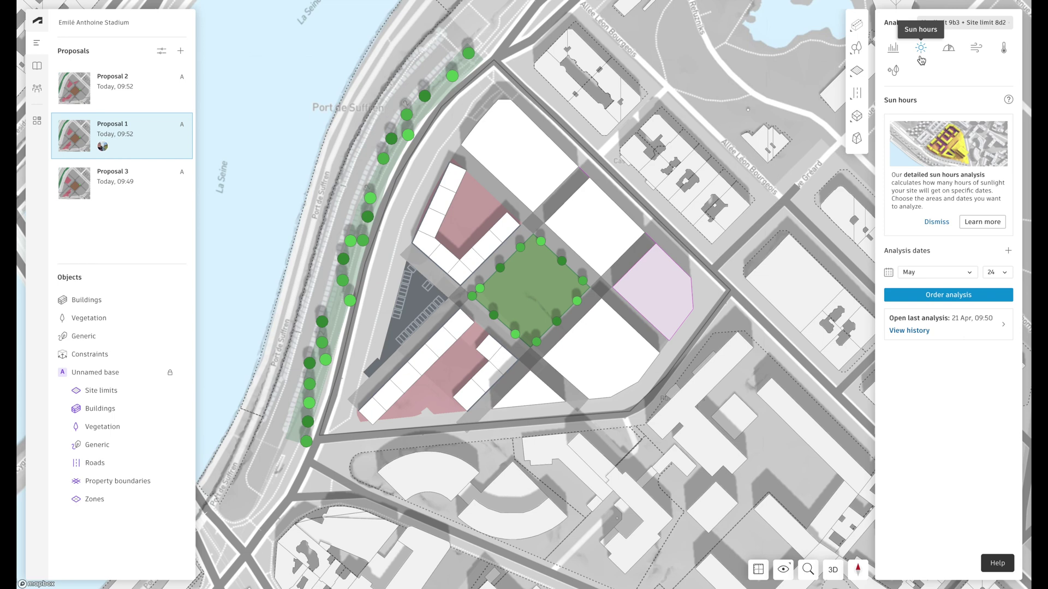
Add Zone a8f to the sun hours analysis areas alongside Site limit 9b3.
{"action": "left_click", "coordinate": [927, 24]}
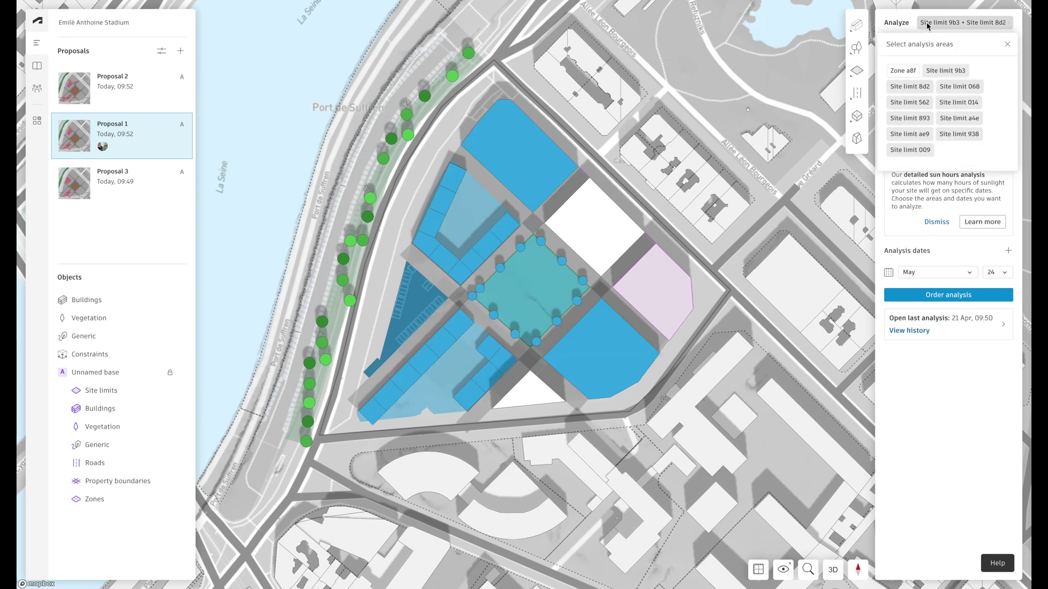
{"action": "left_click", "coordinate": [908, 71]}
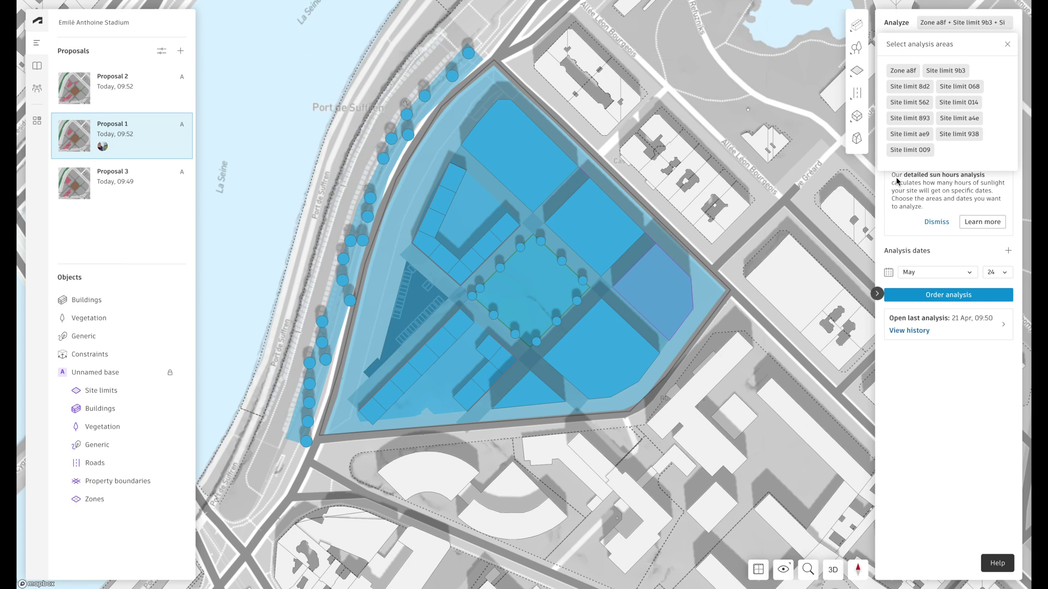
{"action": "left_click", "coordinate": [1008, 44]}
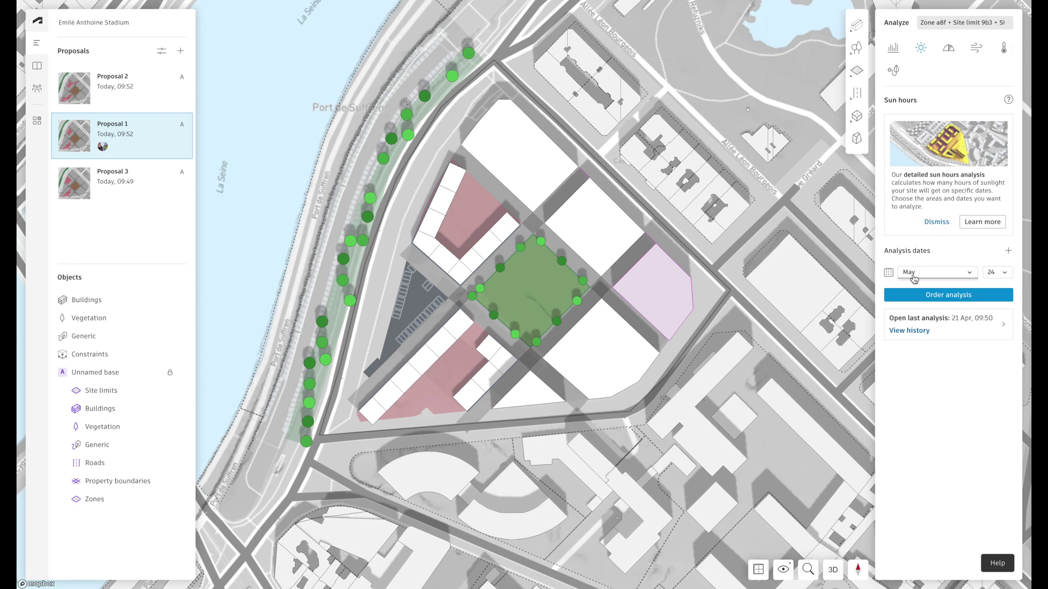
Order a sun hours analysis for May 24 and let it complete.
{"action": "left_click", "coordinate": [952, 275]}
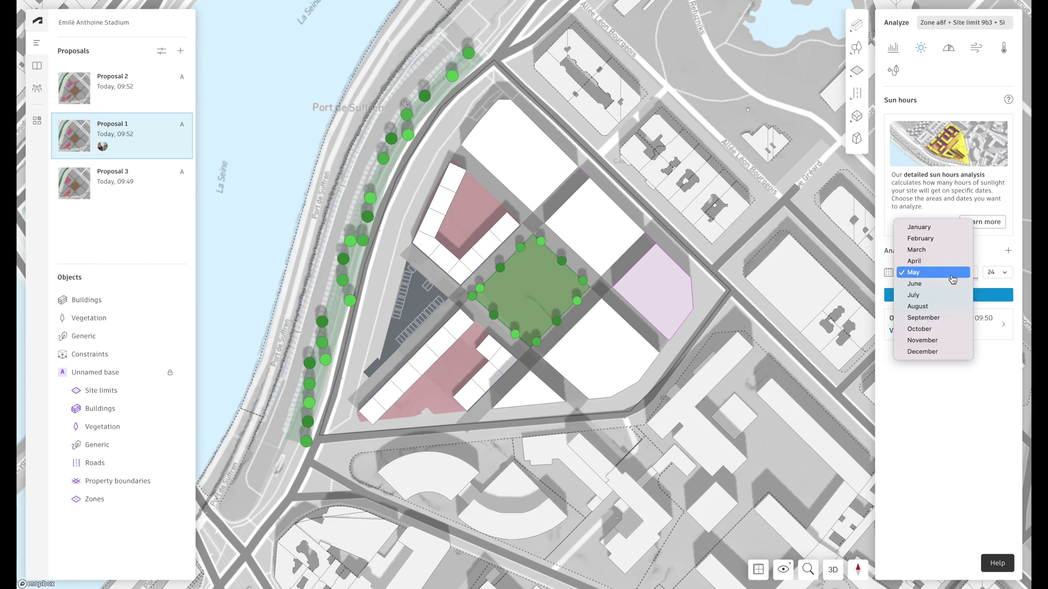
{"action": "left_click", "coordinate": [953, 278]}
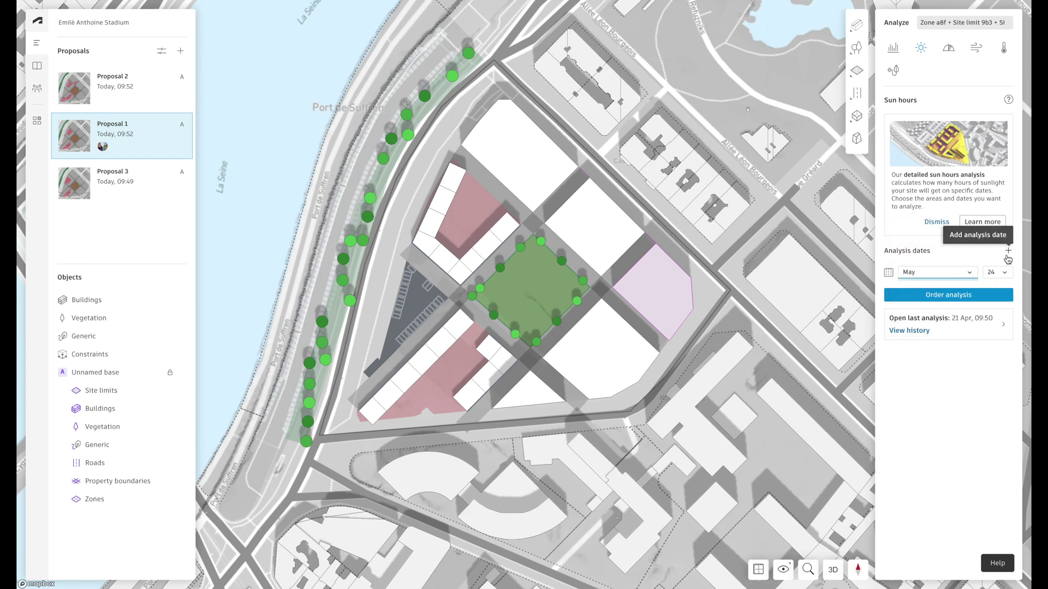
{"action": "left_click", "coordinate": [985, 295]}
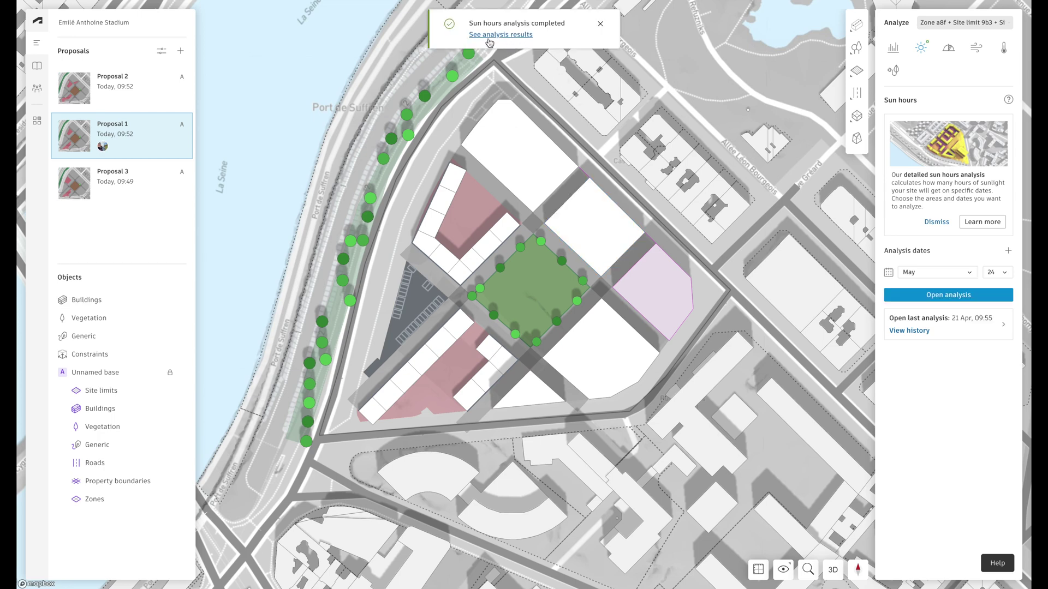
Open the finished May 24 sun hours results and orbit the site in 3D.
{"action": "left_click", "coordinate": [501, 35]}
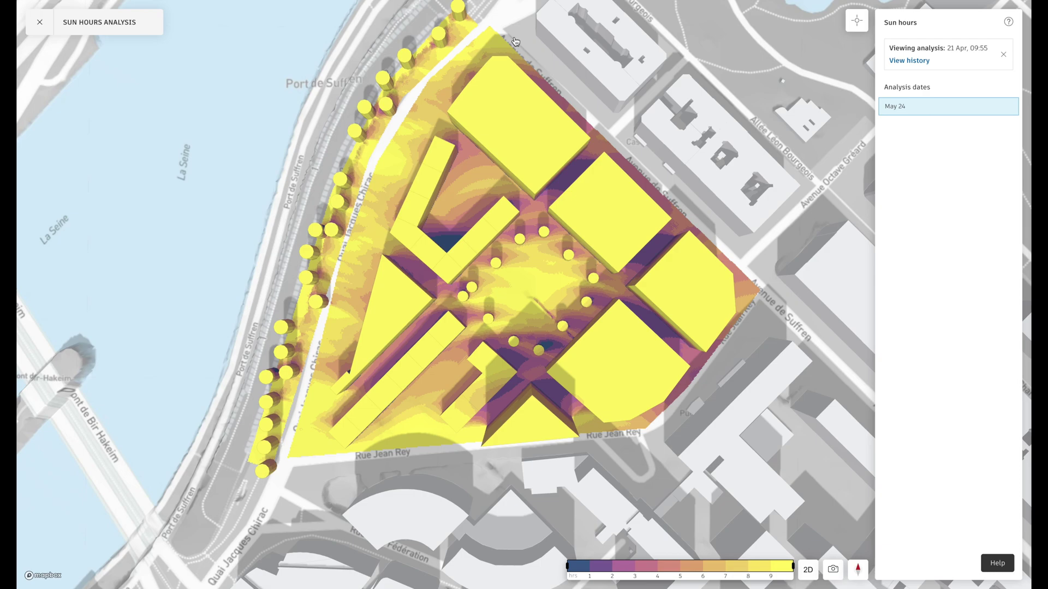
{"action": "right_click_drag", "start_coordinate": [619, 494], "coordinate": [561, 350]}
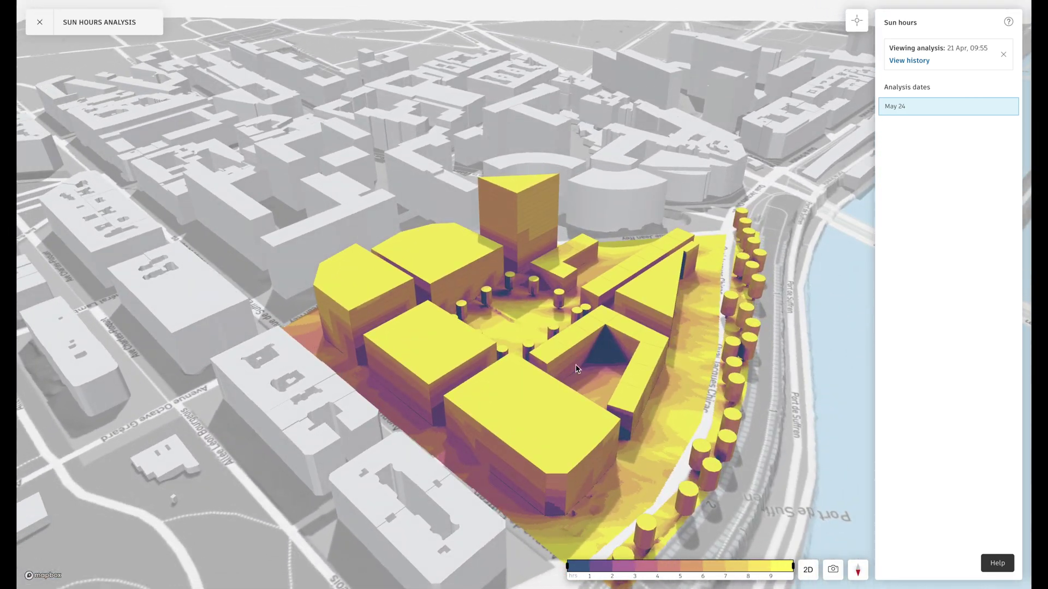
{"action": "scroll", "coordinate": [612, 359], "scroll_direction": "up", "scroll_amount": 2}
{"action": "scroll", "coordinate": [611, 359], "scroll_direction": "up", "scroll_amount": 5}
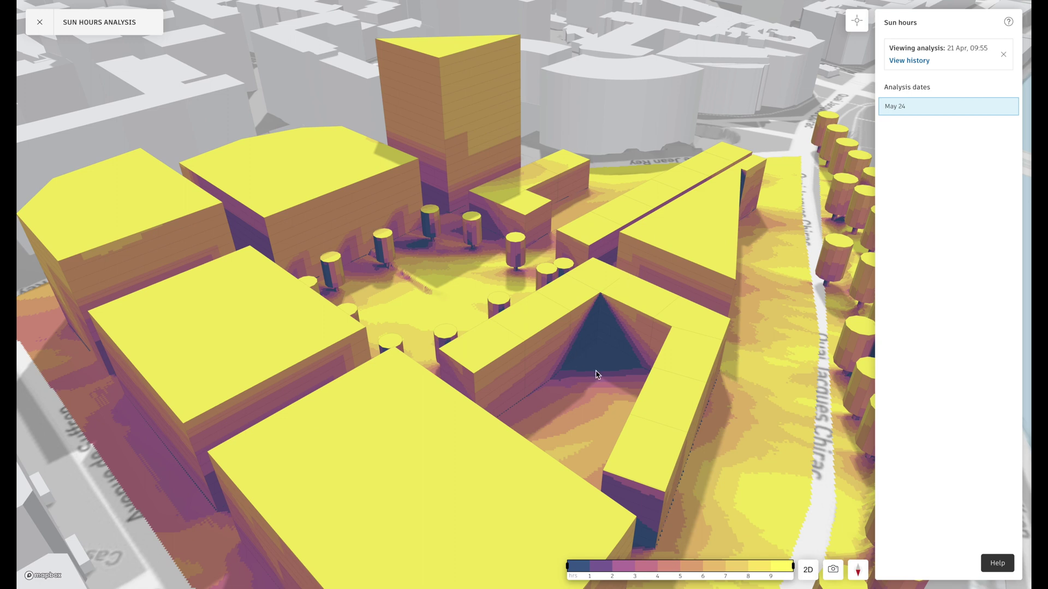
Place sun-hour readings (5.2, 0.0, 4.4, 6.2 hours) around the courtyard building and switch to 2D.
{"action": "left_click", "coordinate": [856, 25]}
{"action": "left_click", "coordinate": [590, 350]}
{"action": "left_click", "coordinate": [523, 353]}
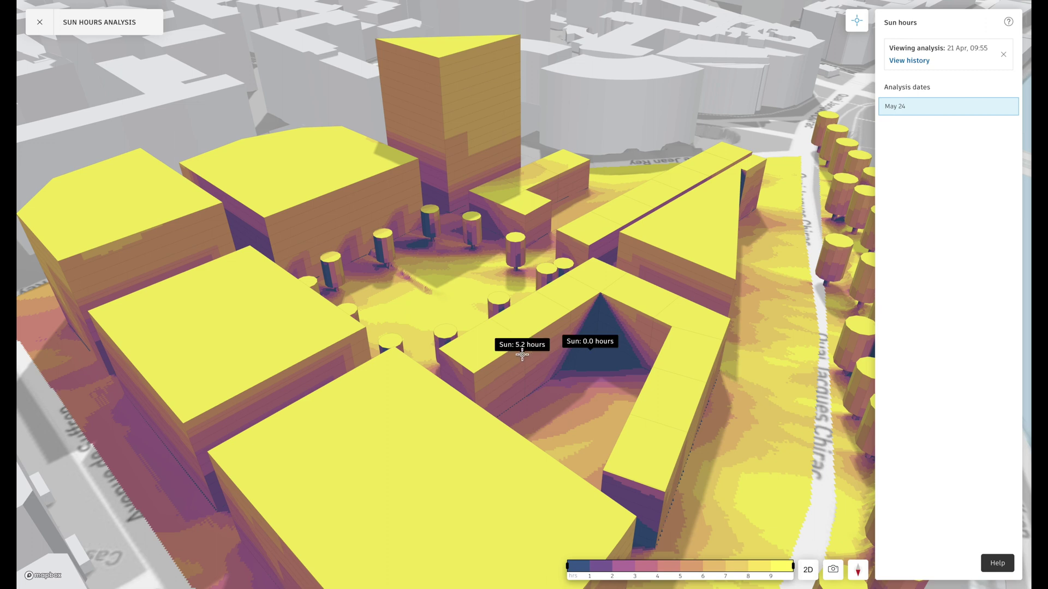
{"action": "left_click", "coordinate": [550, 413]}
{"action": "left_click", "coordinate": [719, 439]}
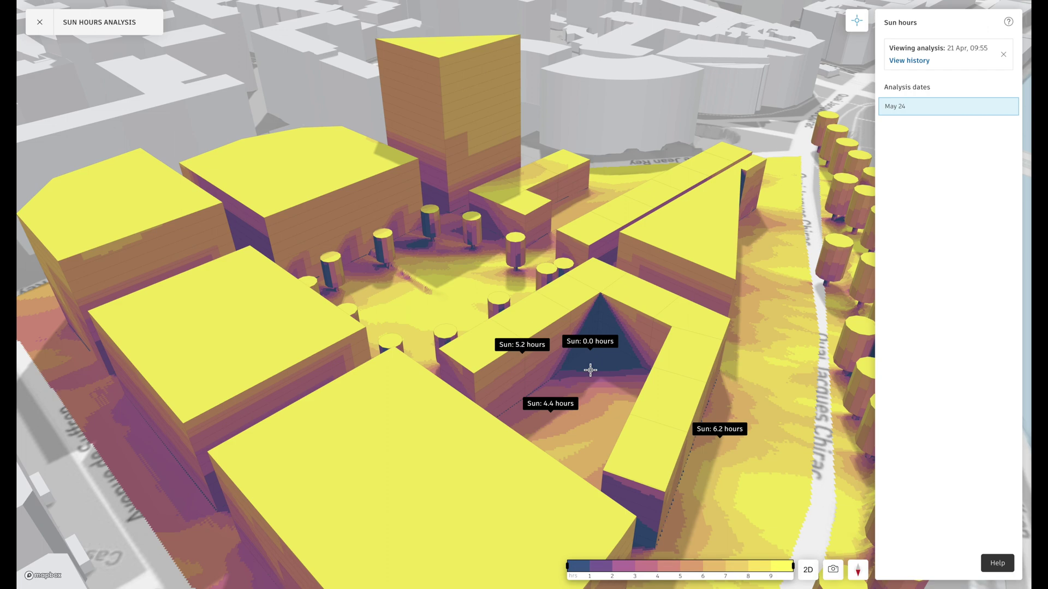
{"action": "left_click", "coordinate": [808, 570]}
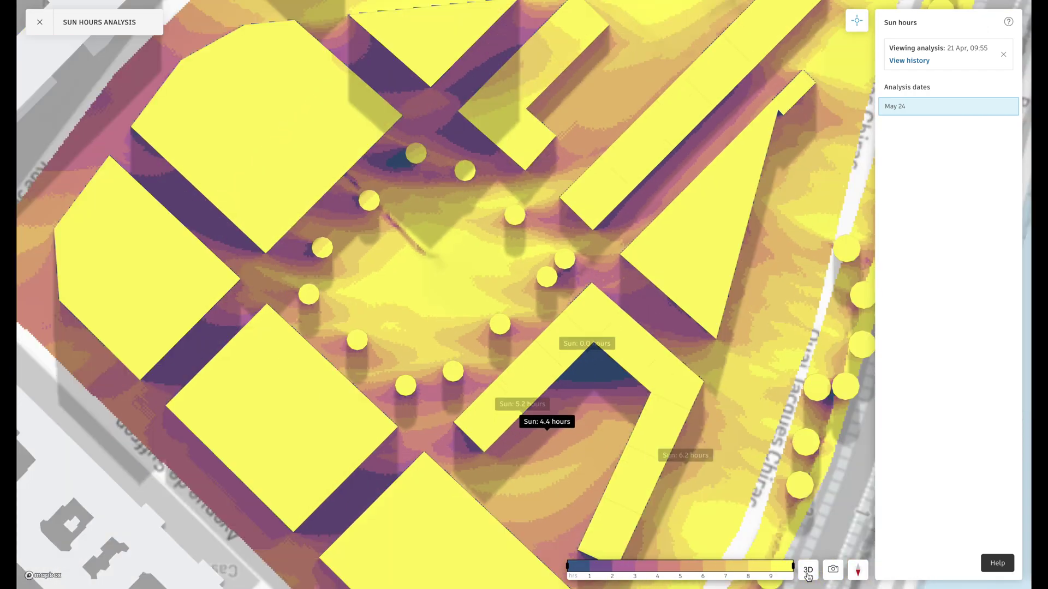
Clear the point readings, grey out areas under about 4.5 sun hours, and rotate the map.
{"action": "scroll", "coordinate": [598, 362], "scroll_direction": "down", "scroll_amount": 5}
{"action": "scroll", "coordinate": [635, 413], "scroll_direction": "up", "scroll_amount": 2}
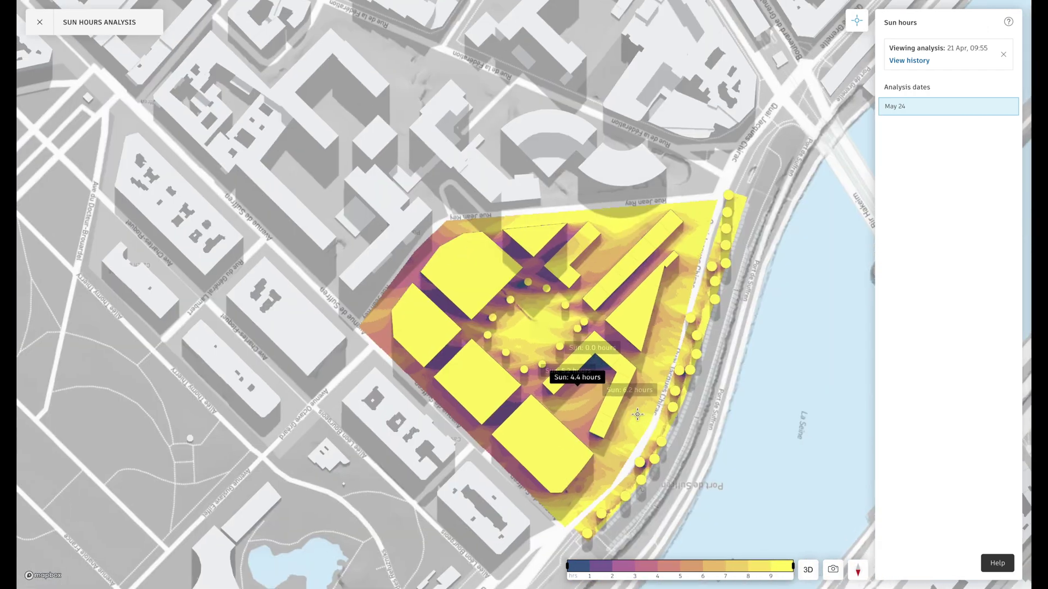
{"action": "scroll", "coordinate": [634, 413], "scroll_direction": "up", "scroll_amount": 1}
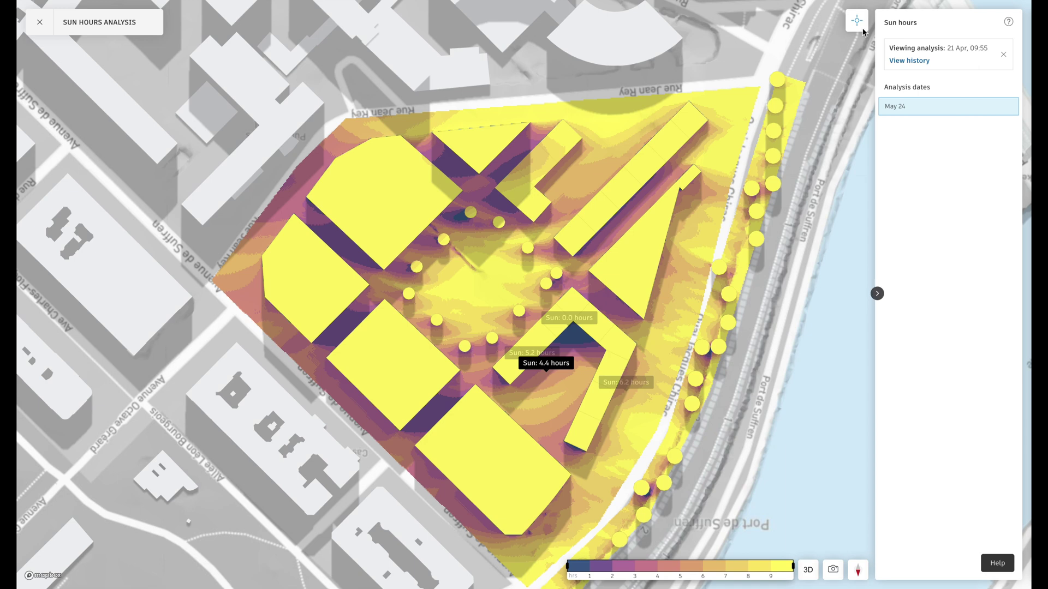
{"action": "left_click", "coordinate": [857, 28]}
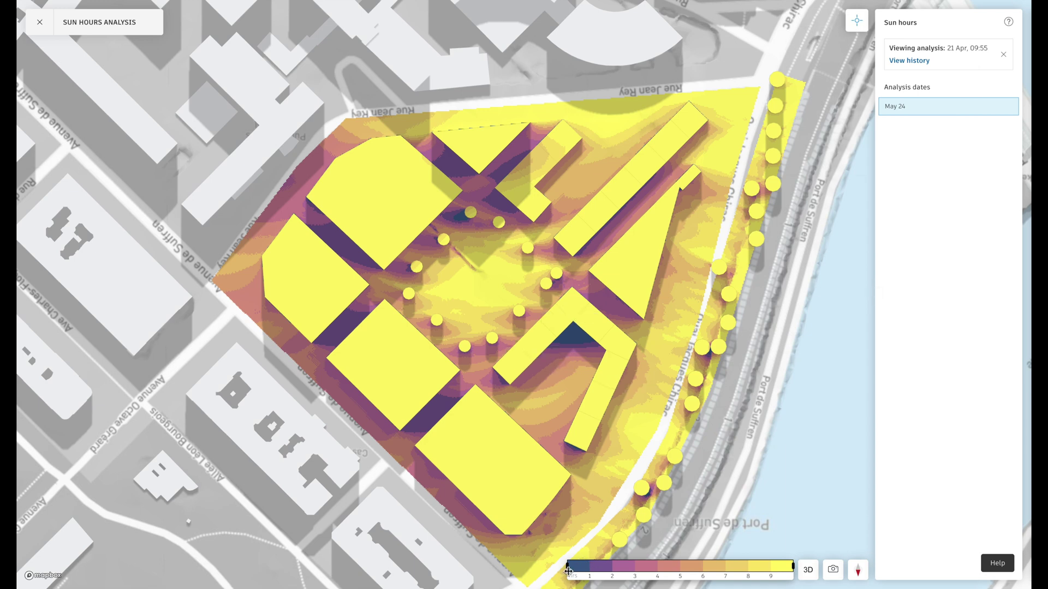
{"action": "mouse_move", "coordinate": [569, 571]}
{"action": "left_mouse_down"}
{"action": "mouse_move", "coordinate": [694, 577]}
{"action": "mouse_move", "coordinate": [566, 577]}
{"action": "left_mouse_up"}
{"action": "right_click_drag", "start_coordinate": [705, 439], "coordinate": [536, 518]}
Close the sun hours analysis and duplicate Proposal 1.
{"action": "left_click", "coordinate": [39, 22]}
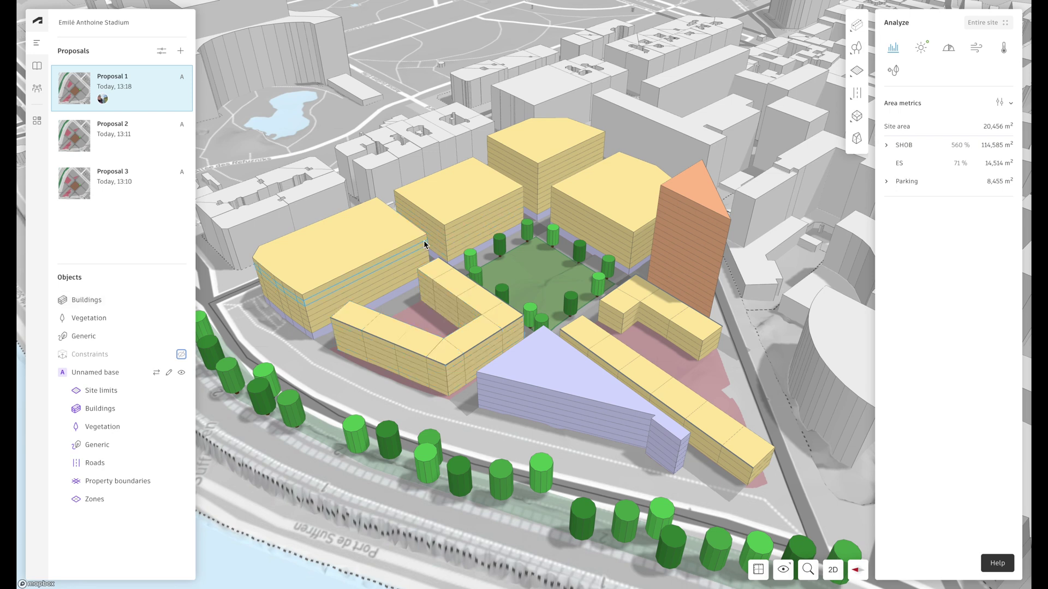
{"action": "left_click", "coordinate": [172, 79]}
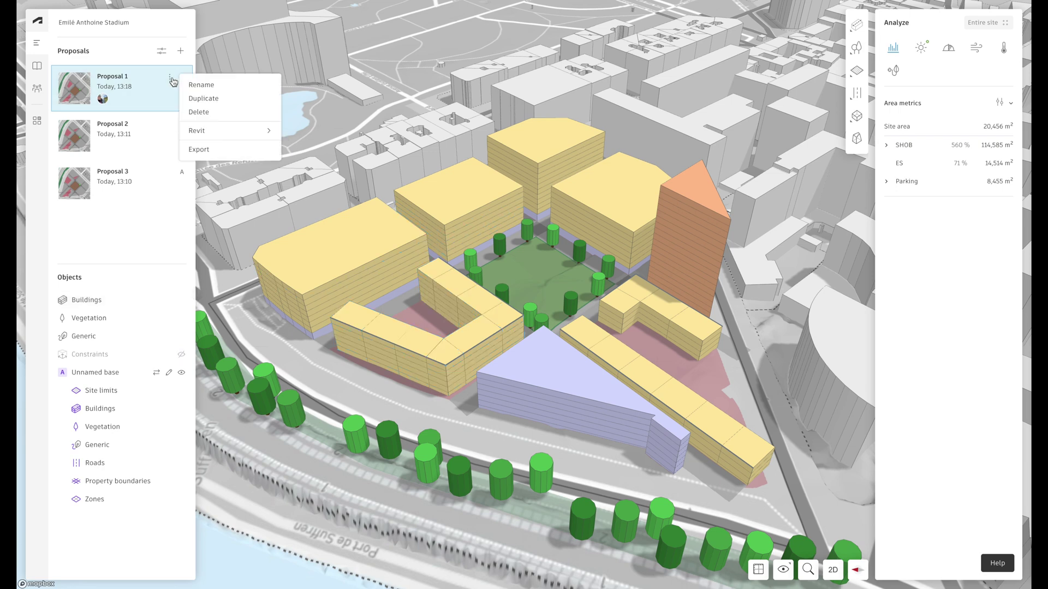
{"action": "left_click", "coordinate": [197, 104]}
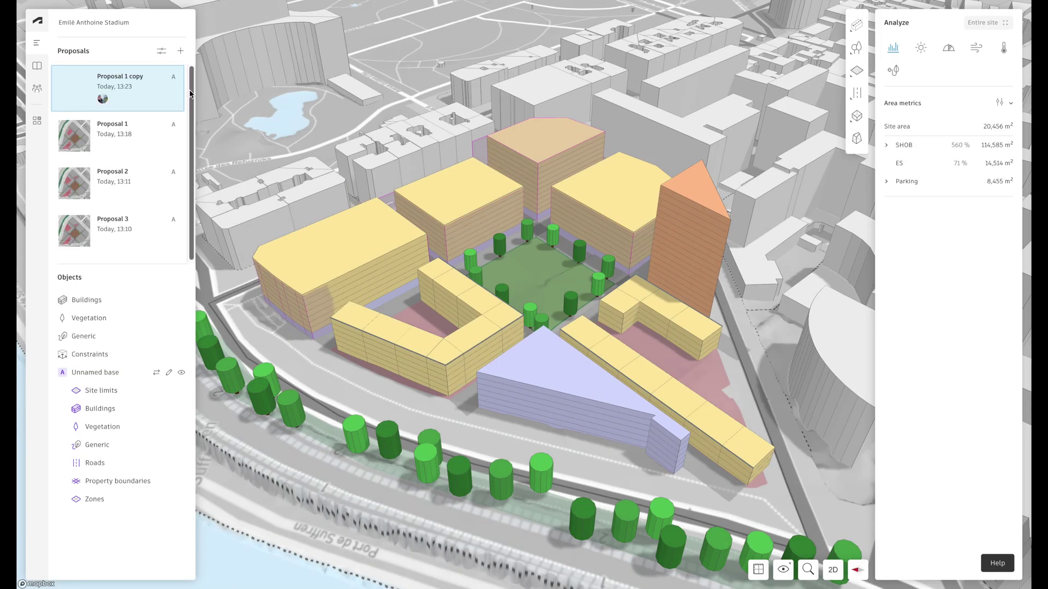
Rename the copy to 'Proposal 1a' and select its existing L-shaped building.
{"action": "left_click", "coordinate": [165, 80]}
{"action": "left_click", "coordinate": [181, 83]}
{"action": "key", "text": "End"}
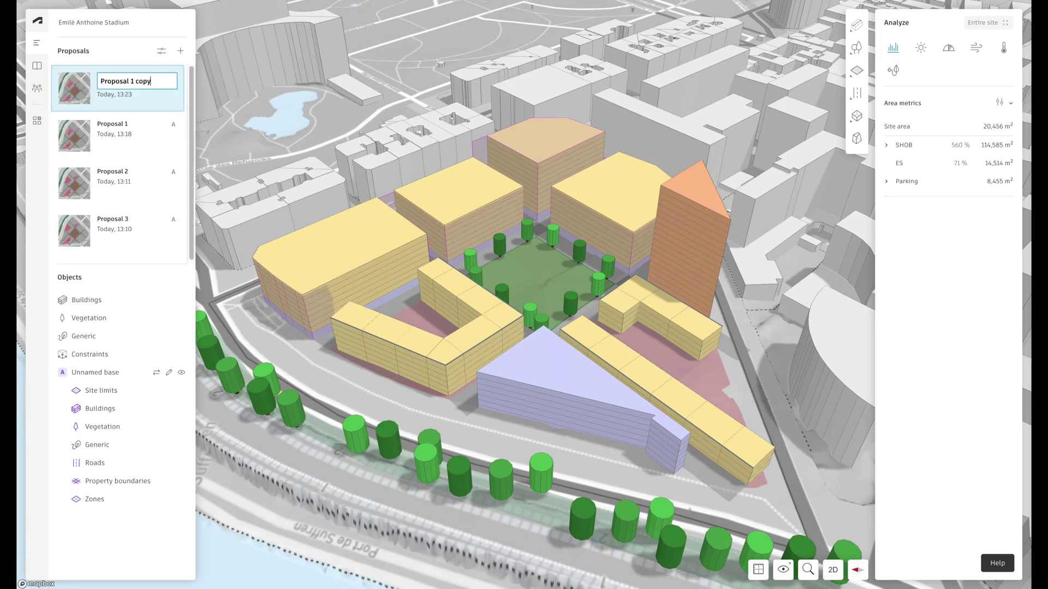
{"action": "type", "text": "a"}
{"action": "key", "text": "Return"}
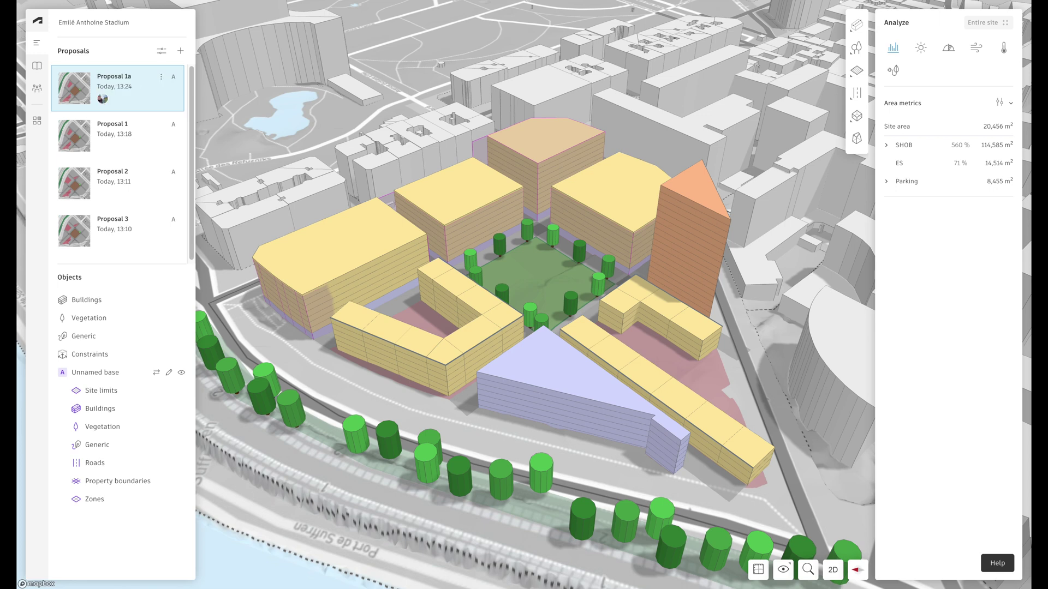
{"action": "left_click", "coordinate": [405, 344]}
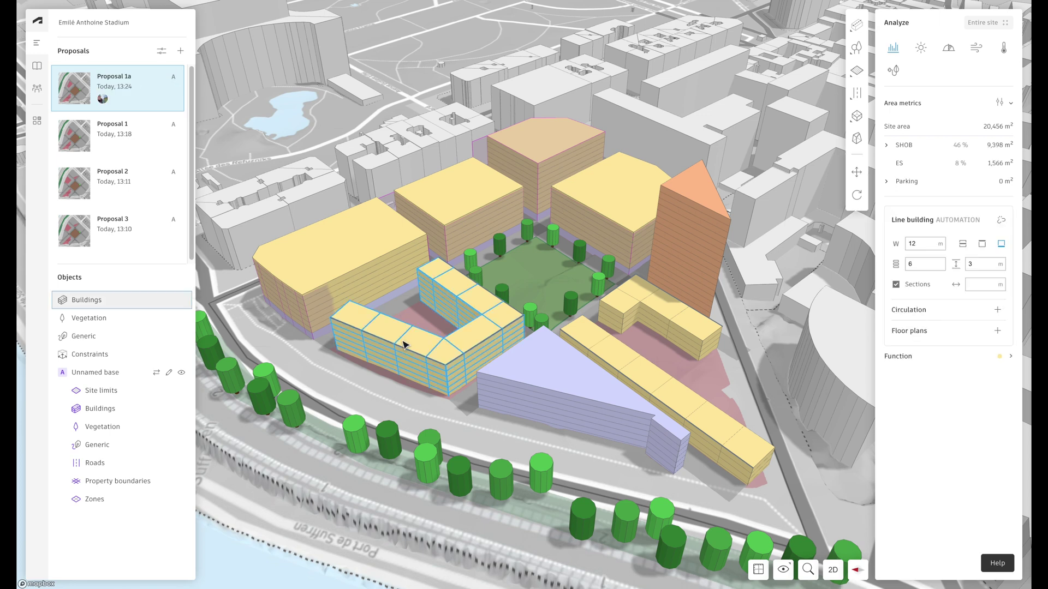
Delete the old building and draw a left-aligned, three-point L-shaped line building along the plot edges.
{"action": "key", "text": "Delete"}
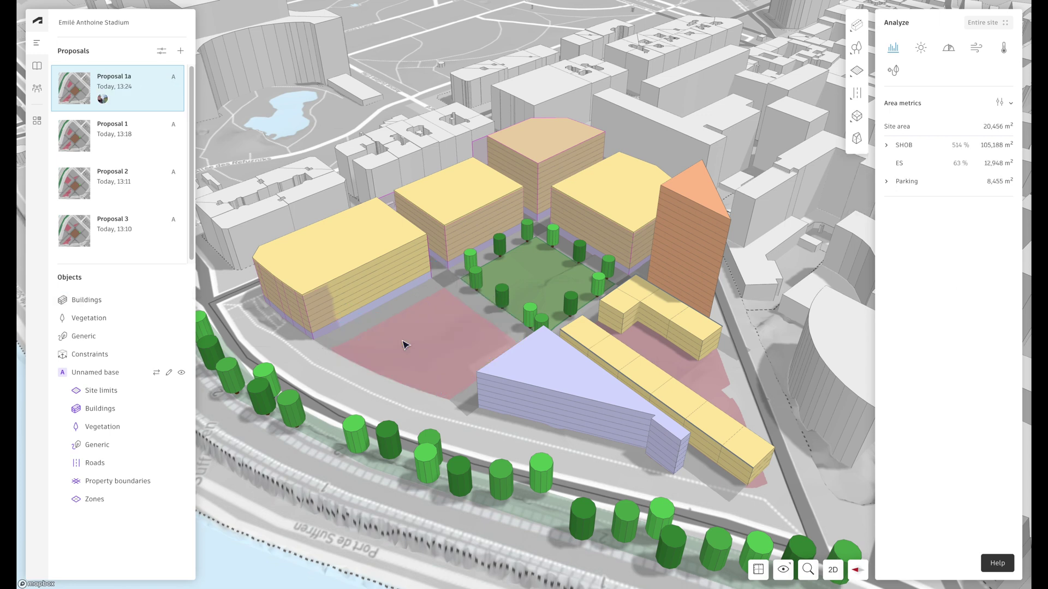
{"action": "left_click", "coordinate": [829, 571]}
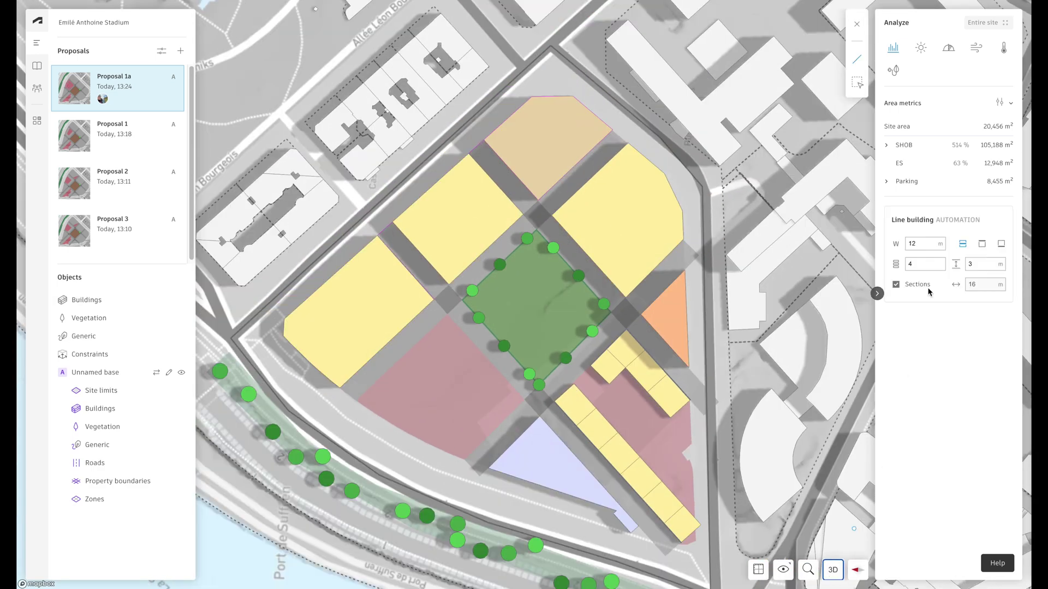
{"action": "left_click", "coordinate": [982, 244]}
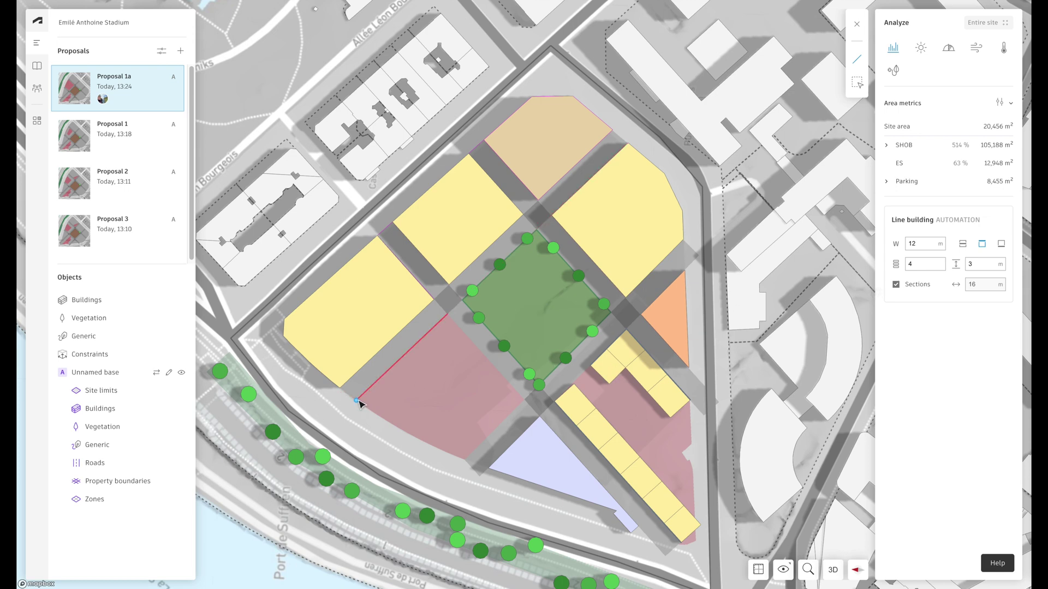
{"action": "left_click", "coordinate": [357, 401]}
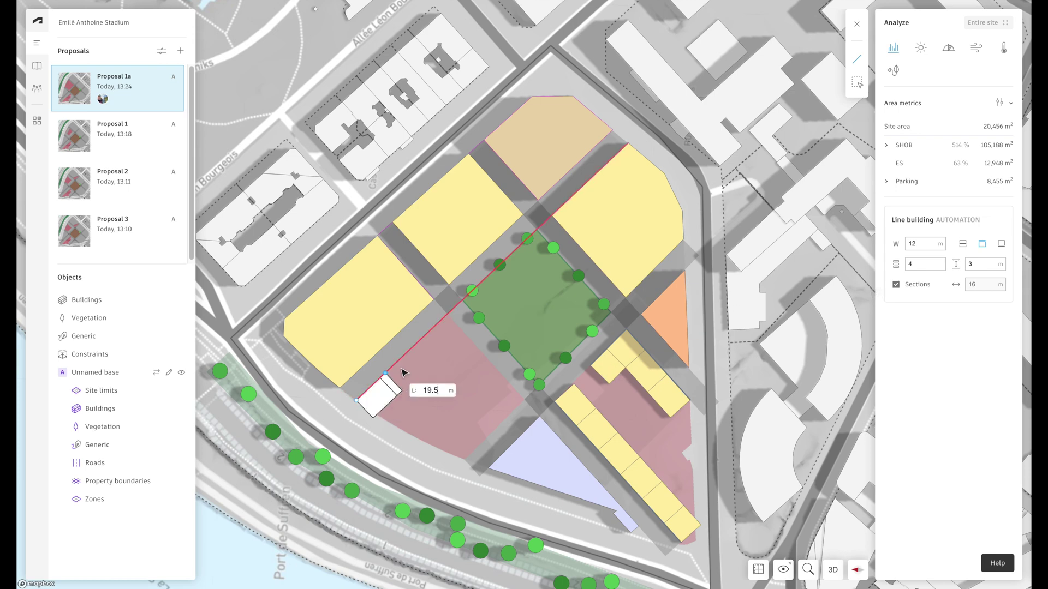
{"action": "left_click", "coordinate": [449, 317]}
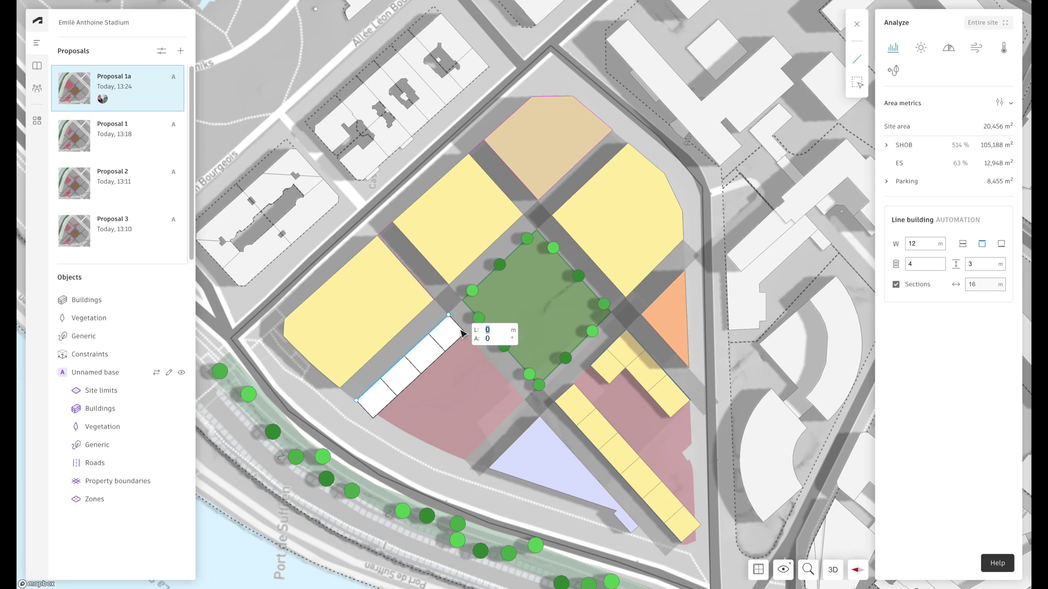
{"action": "left_click", "coordinate": [524, 399]}
{"action": "left_click", "coordinate": [525, 399]}
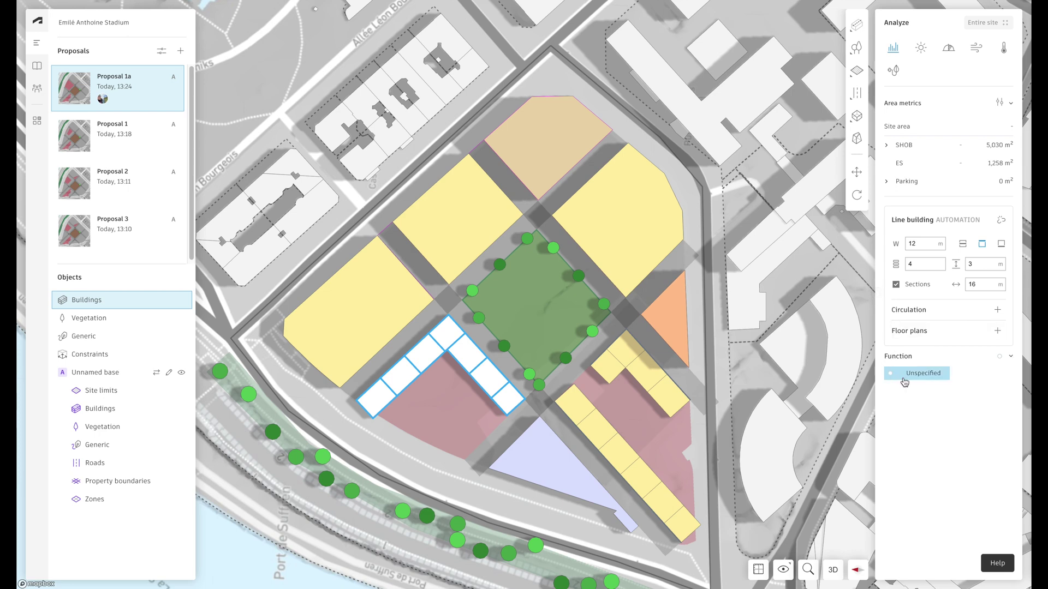
Make the new L-shaped building Residential with 6 floors.
{"action": "left_click", "coordinate": [908, 376]}
{"action": "left_click", "coordinate": [779, 399]}
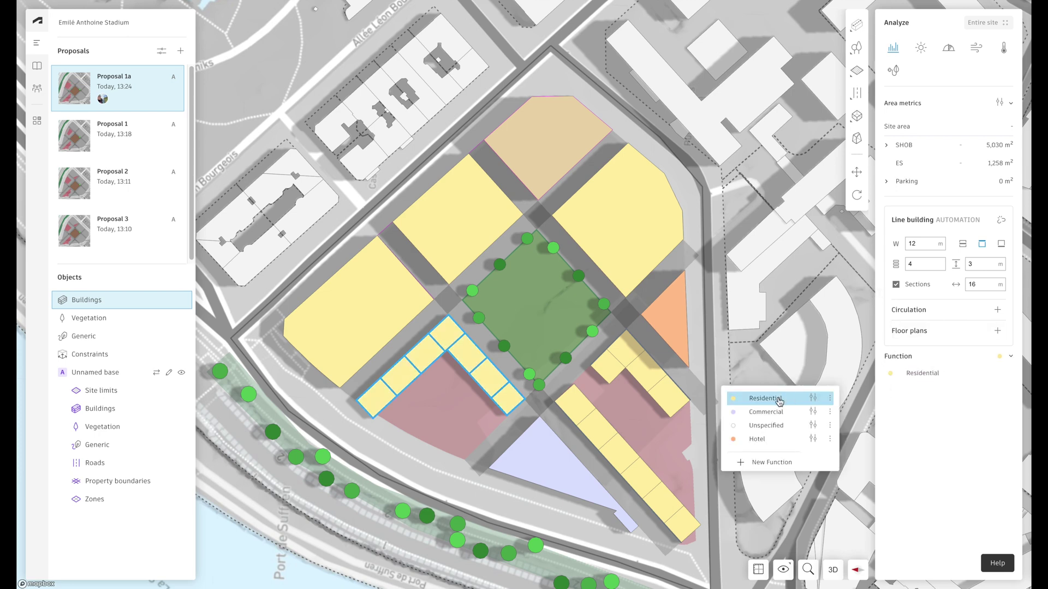
{"action": "left_click", "coordinate": [922, 265]}
{"action": "type", "text": "6"}
{"action": "key", "text": "Return"}
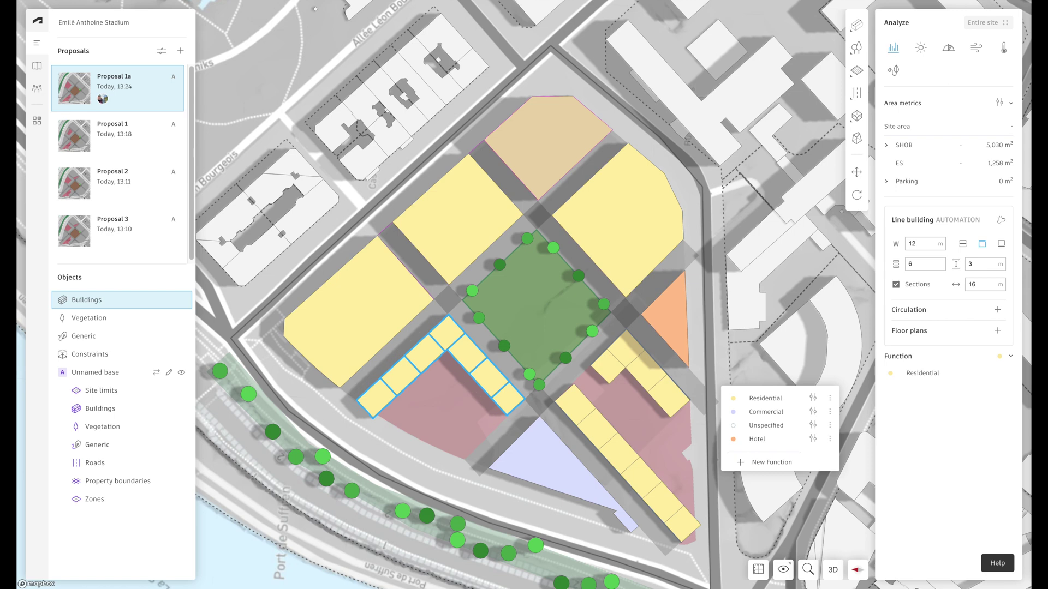
Move the large left block's right corner inward to trim it back from the new building.
{"action": "double_click", "coordinate": [400, 304]}
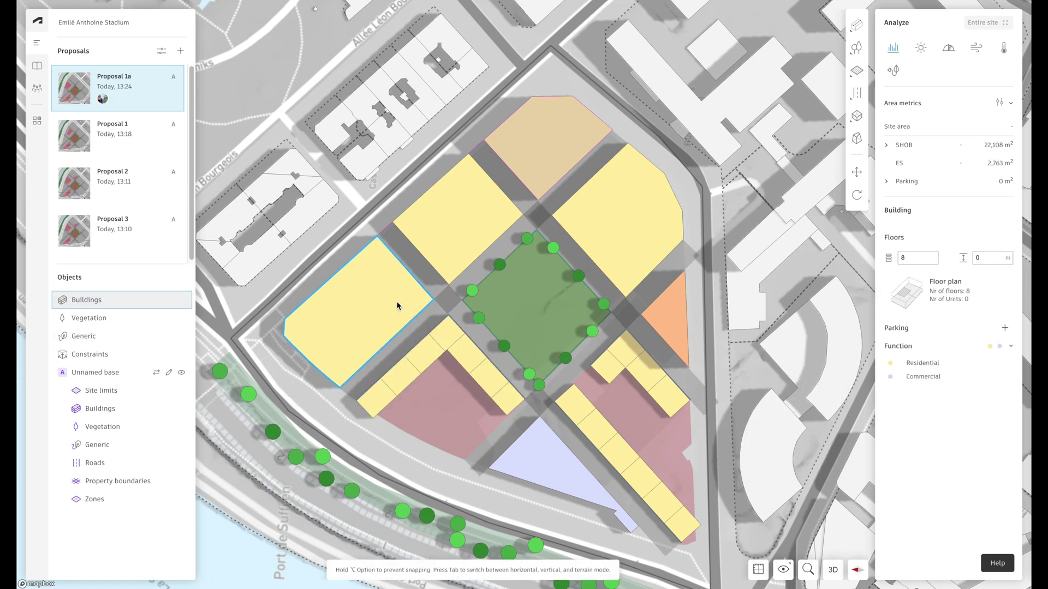
{"action": "left_click", "coordinate": [435, 300]}
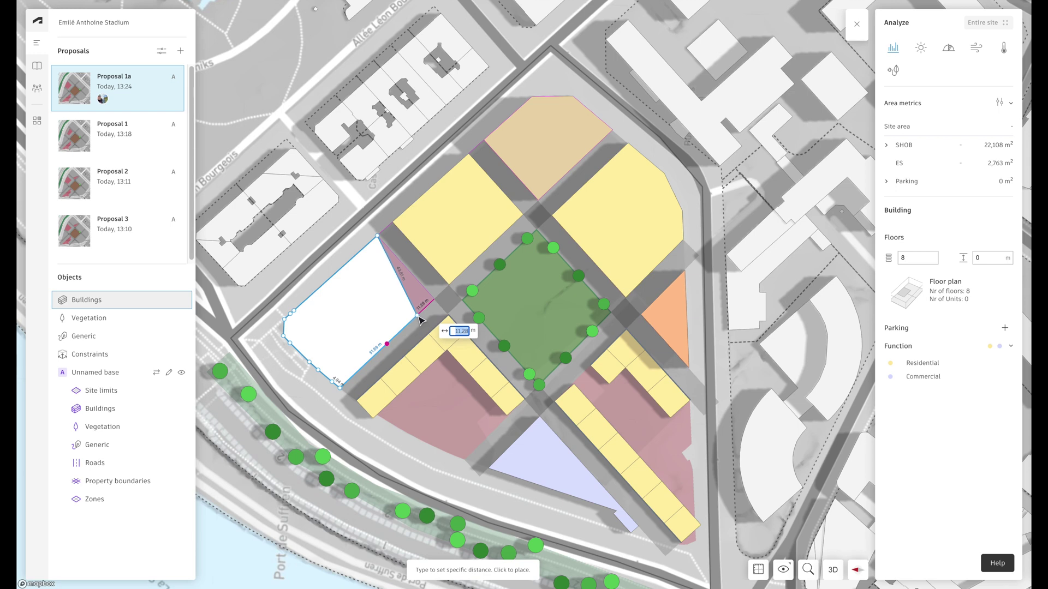
{"action": "key", "text": "Right"}
{"action": "left_click", "coordinate": [419, 316]}
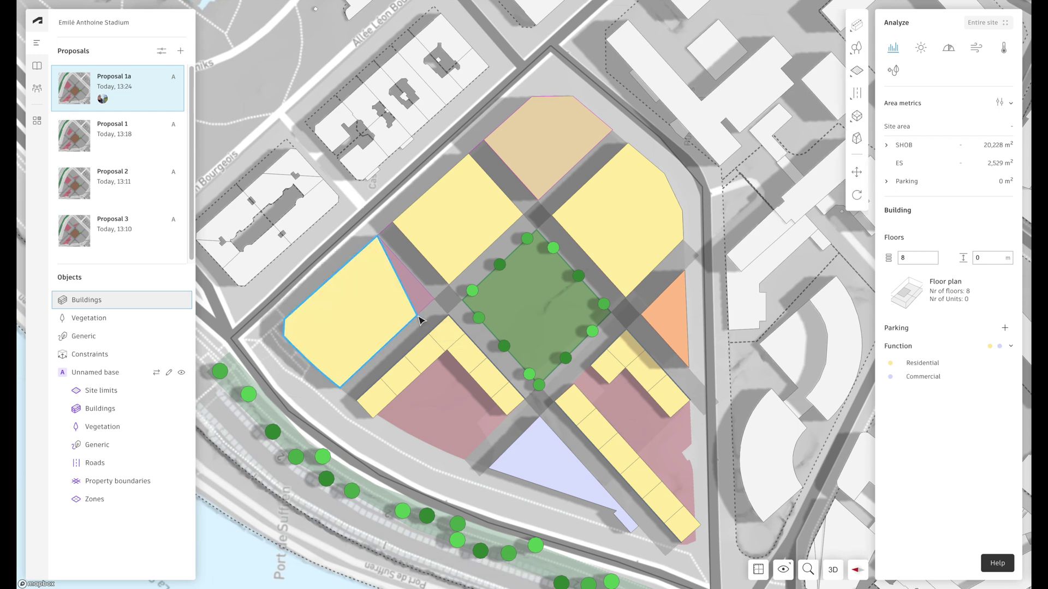
{"action": "left_click", "coordinate": [461, 399]}
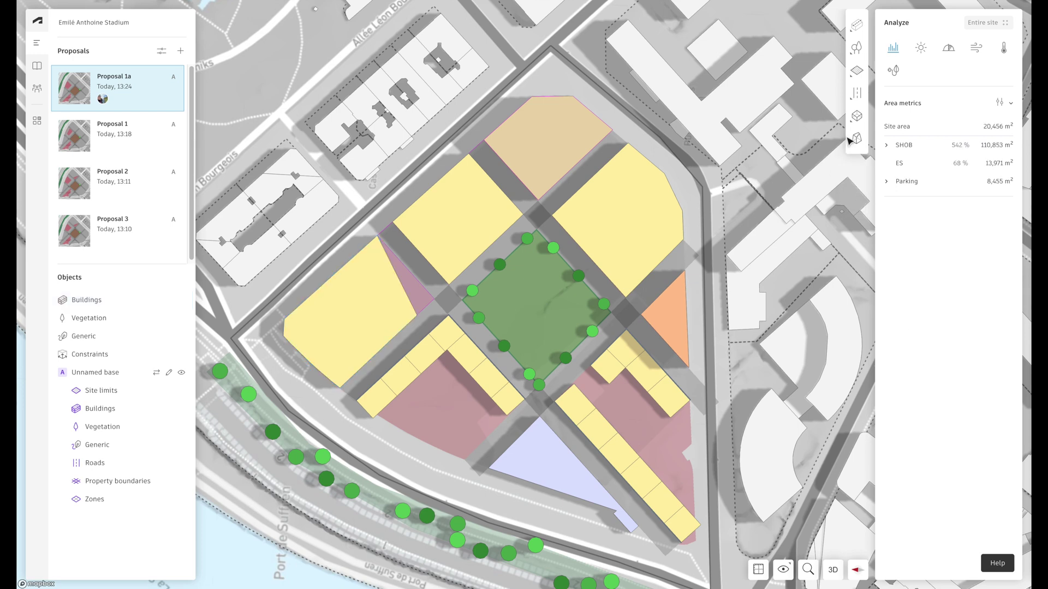
Add Zone a8f to the analysis areas and run the May 24 sun hours analysis for Proposal 1a.
{"action": "left_click", "coordinate": [922, 48]}
{"action": "left_click", "coordinate": [952, 22]}
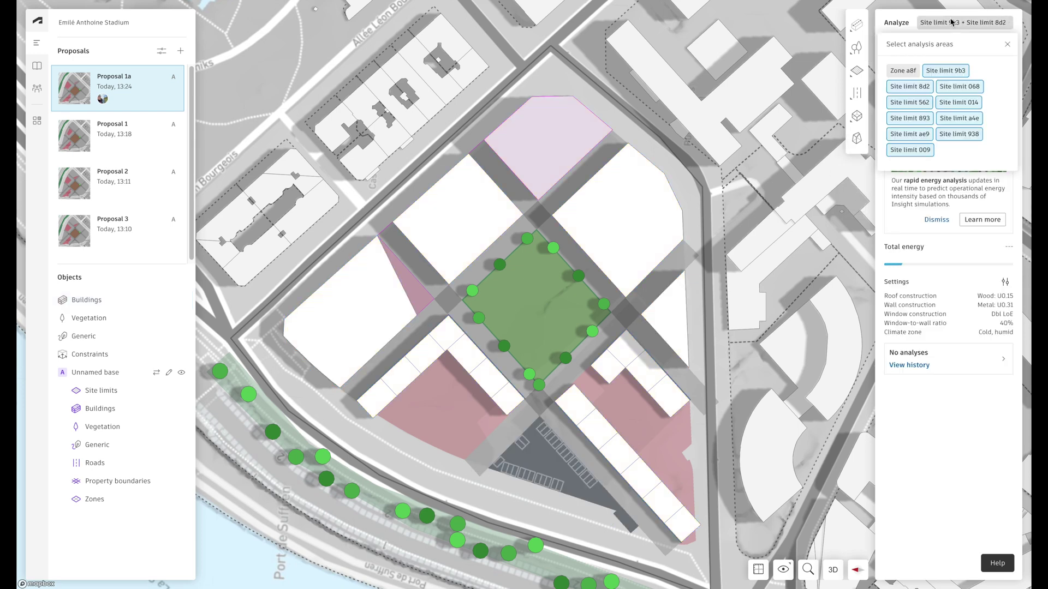
{"action": "left_click", "coordinate": [903, 71]}
{"action": "left_click", "coordinate": [921, 48]}
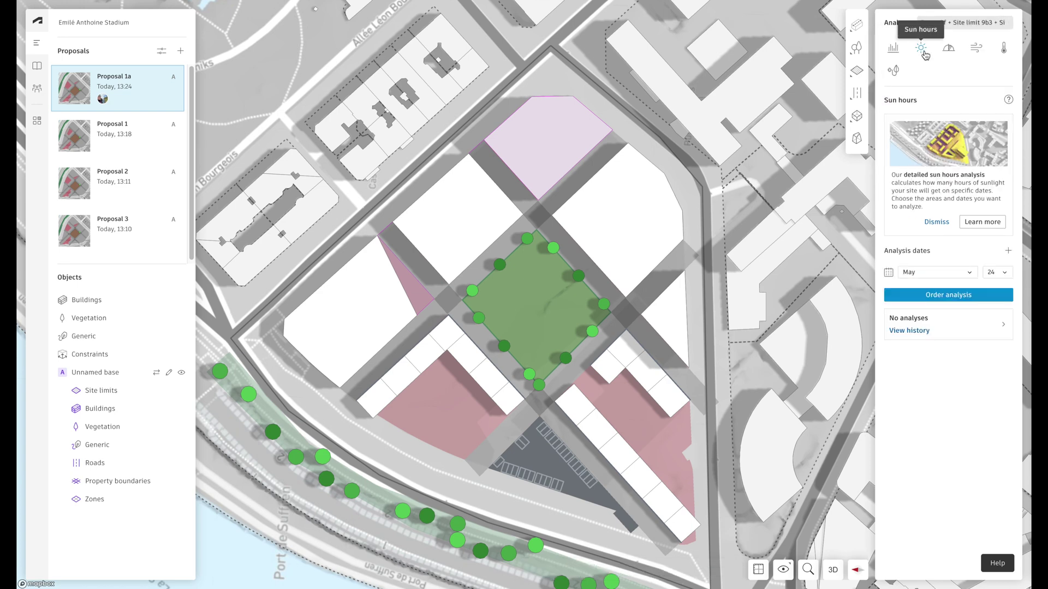
{"action": "left_click", "coordinate": [941, 296]}
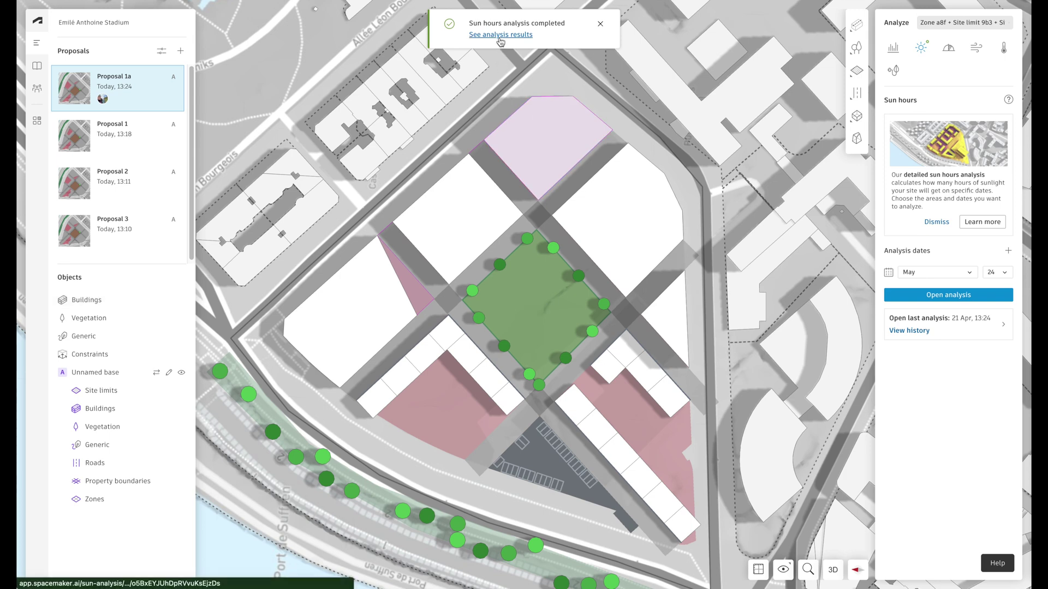
{"action": "left_click", "coordinate": [600, 25]}
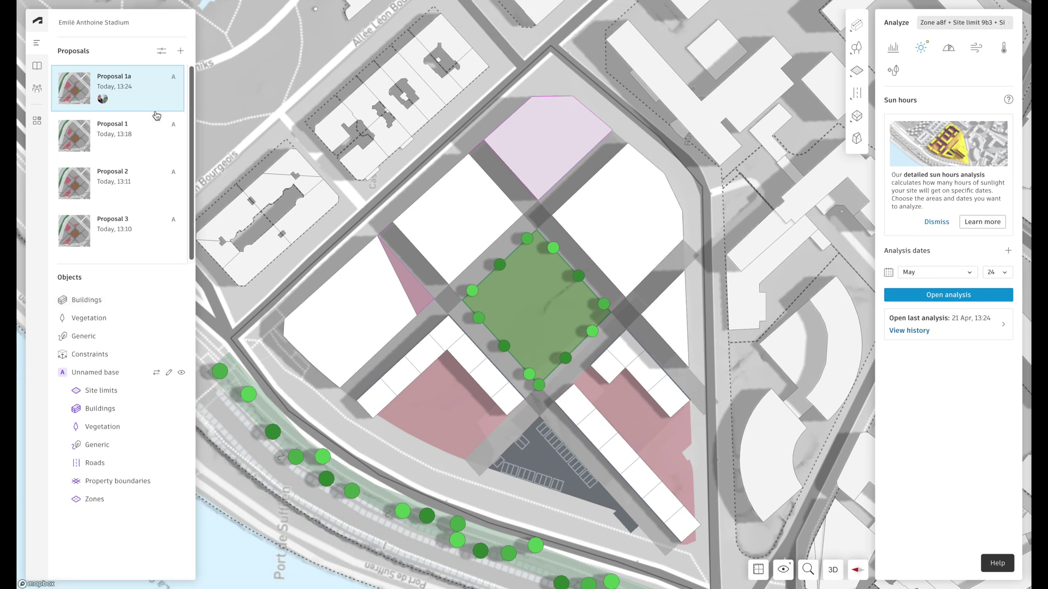
Load Proposal 1's 21 April 13:18 sun hours analysis into the left compare pane.
{"action": "left_click", "coordinate": [36, 122]}
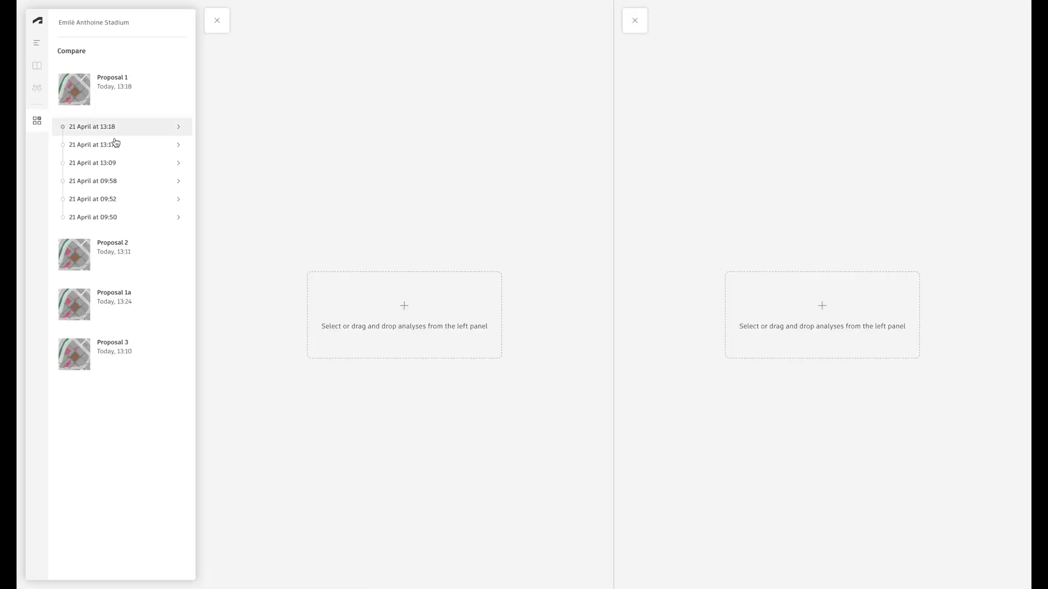
{"action": "left_click", "coordinate": [130, 131]}
{"action": "left_click", "coordinate": [130, 144]}
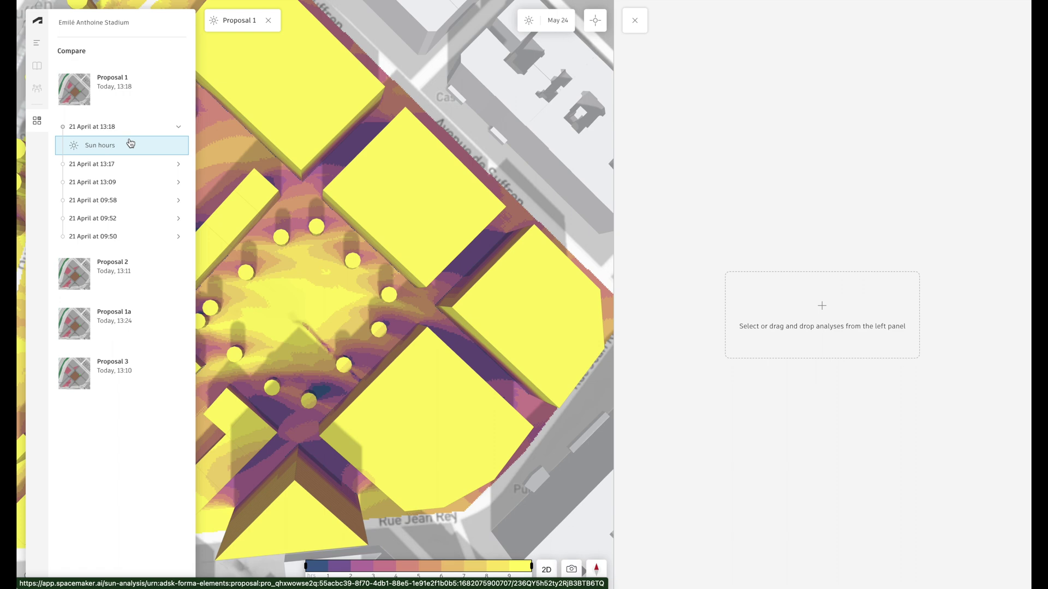
{"action": "left_click", "coordinate": [141, 322]}
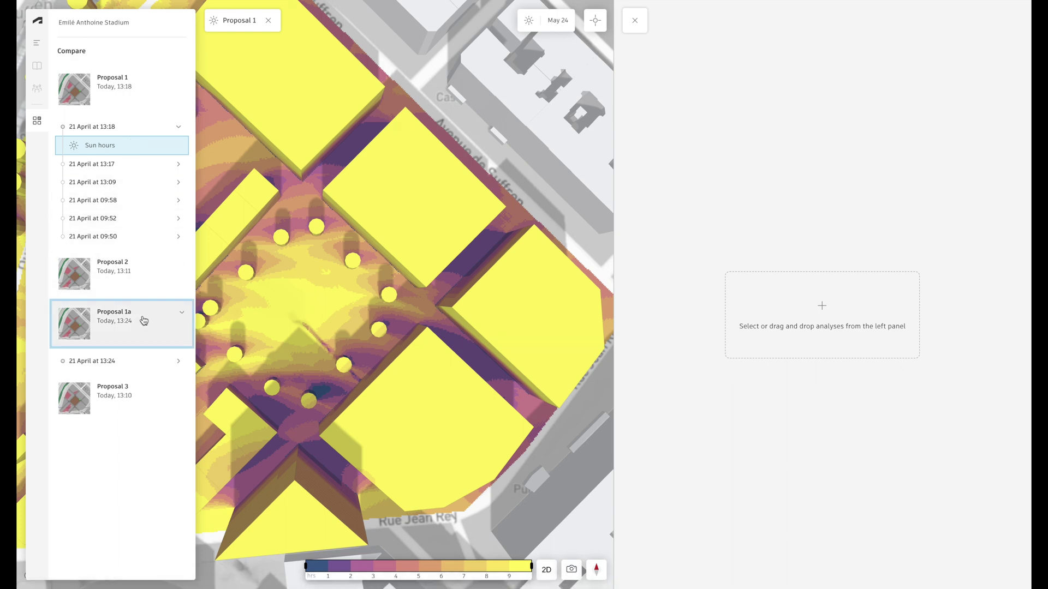
Load Proposal 1a's 21 April 13:24 sun hours into the right pane and tilt both views into 3D.
{"action": "left_click", "coordinate": [143, 360]}
{"action": "left_click", "coordinate": [146, 380]}
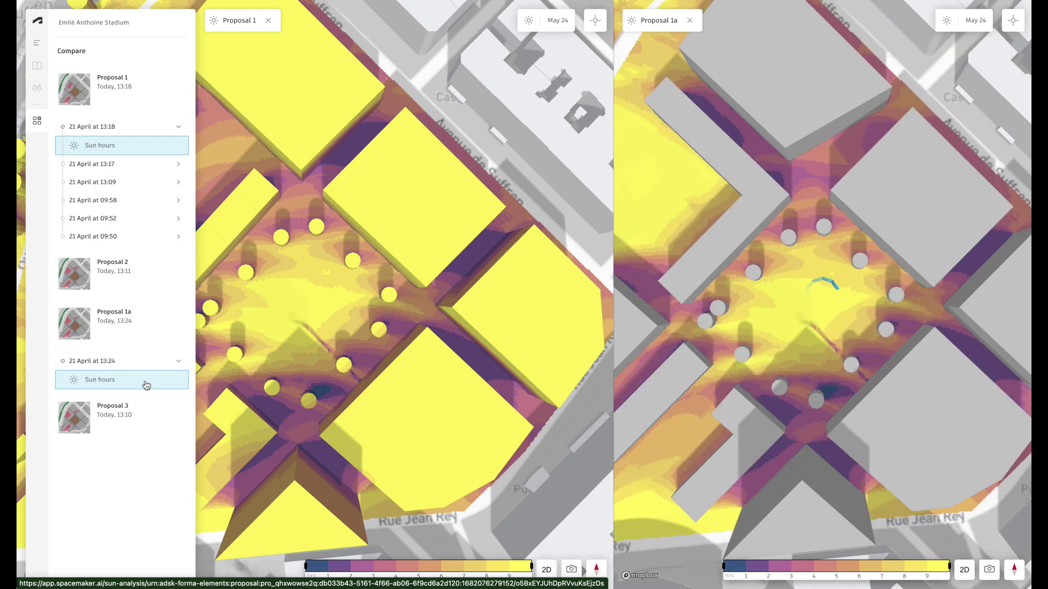
{"action": "scroll", "coordinate": [397, 266], "scroll_direction": "down", "scroll_amount": 4}
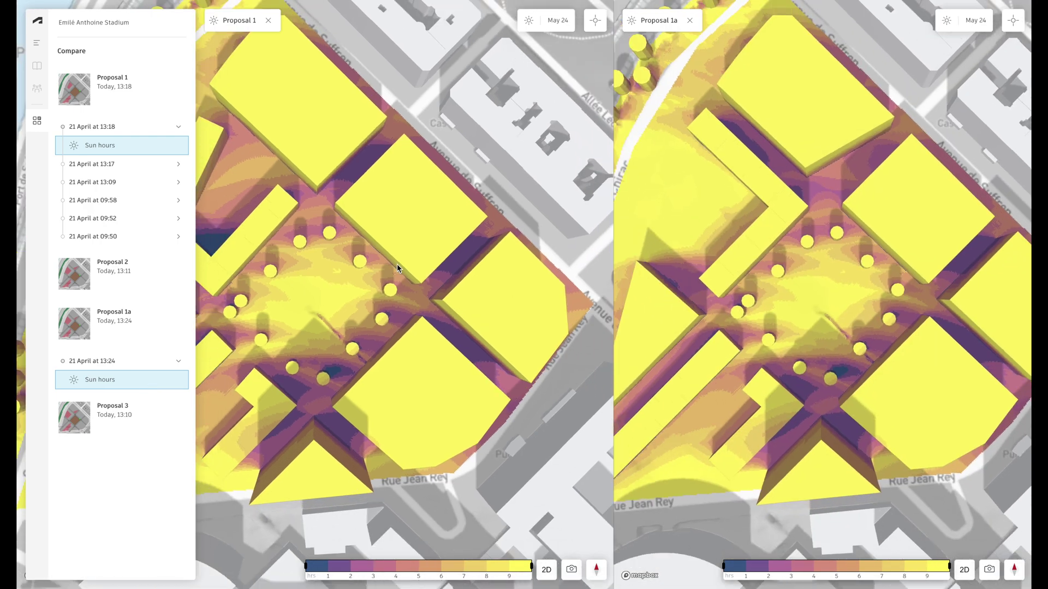
{"action": "scroll", "coordinate": [397, 264], "scroll_direction": "down", "scroll_amount": 3}
{"action": "right_click_drag", "start_coordinate": [408, 266], "coordinate": [167, 219]}
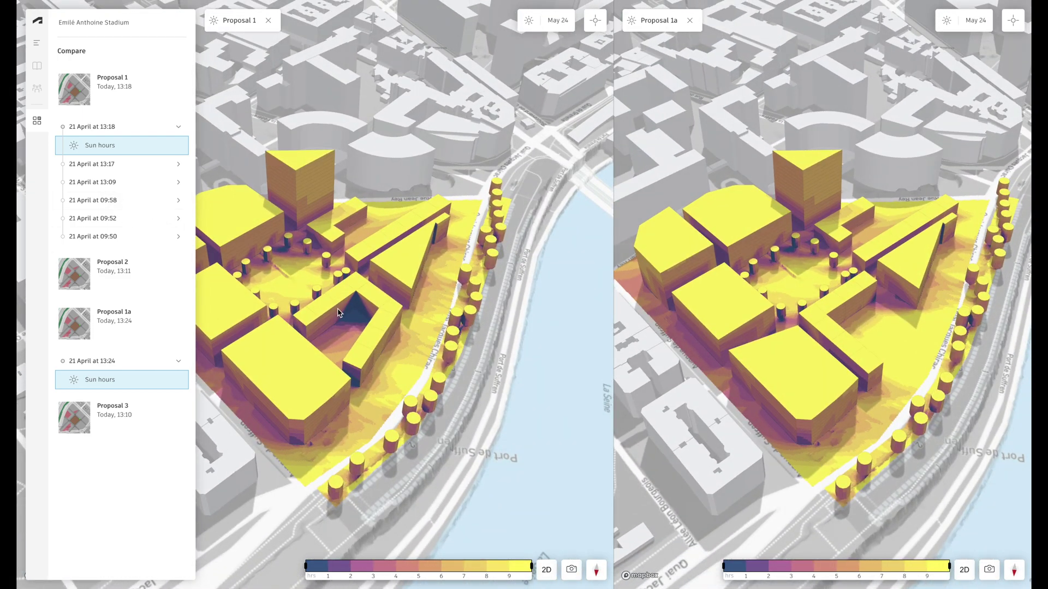
{"action": "scroll", "coordinate": [338, 312], "scroll_direction": "up", "scroll_amount": 3}
{"action": "scroll", "coordinate": [350, 317], "scroll_direction": "up", "scroll_amount": 2}
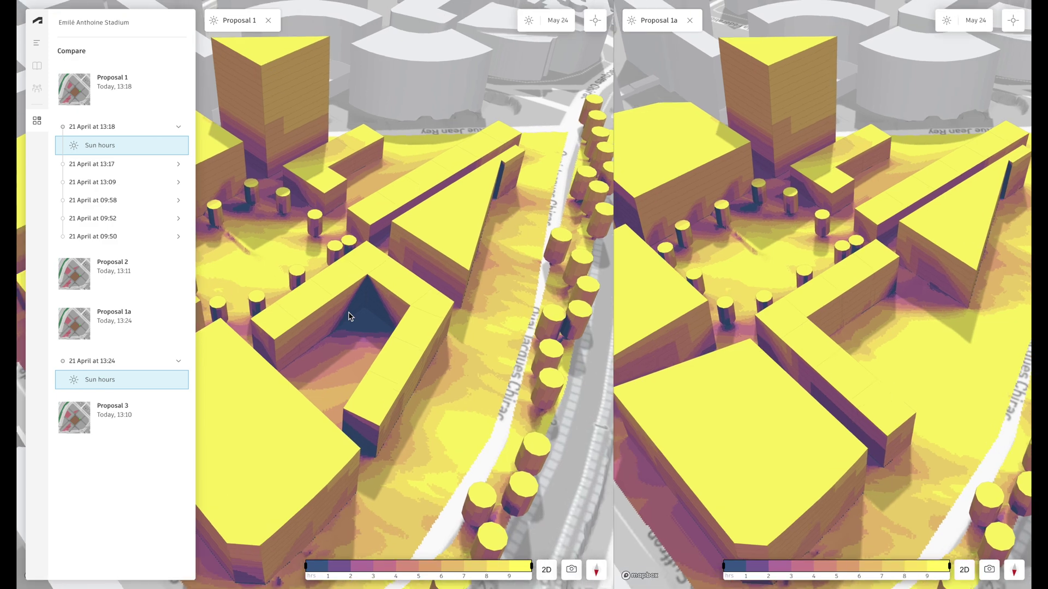
{"action": "scroll", "coordinate": [353, 317], "scroll_direction": "up", "scroll_amount": 1}
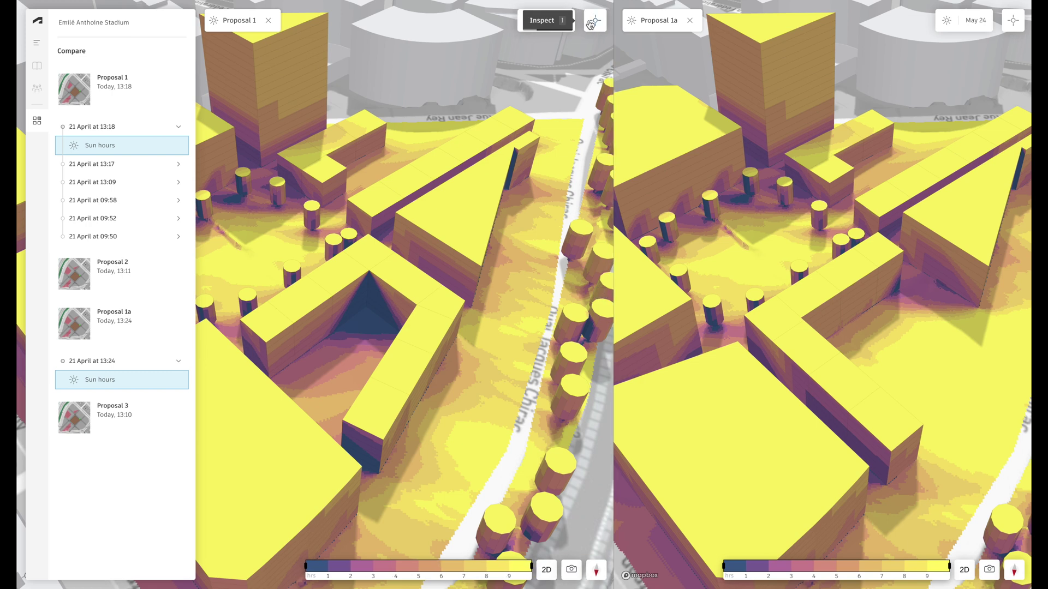
Inspect two courtyard points: 0.8 and 4.9 sun hours for Proposal 1, 6.9 and 9.2 for Proposal 1a.
{"action": "left_click", "coordinate": [592, 23]}
{"action": "left_click", "coordinate": [366, 333]}
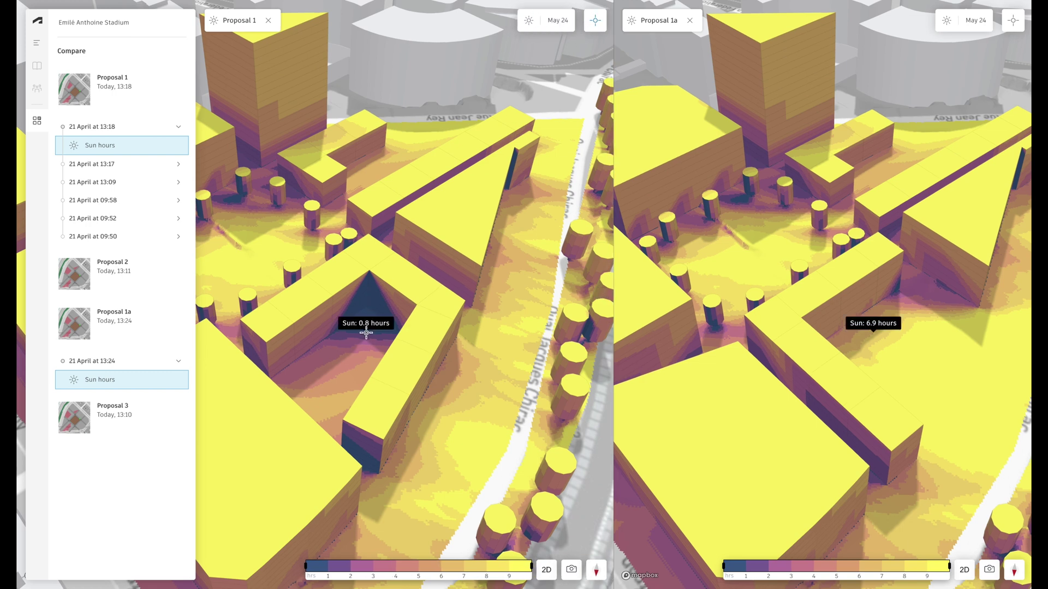
{"action": "left_click", "coordinate": [352, 368]}
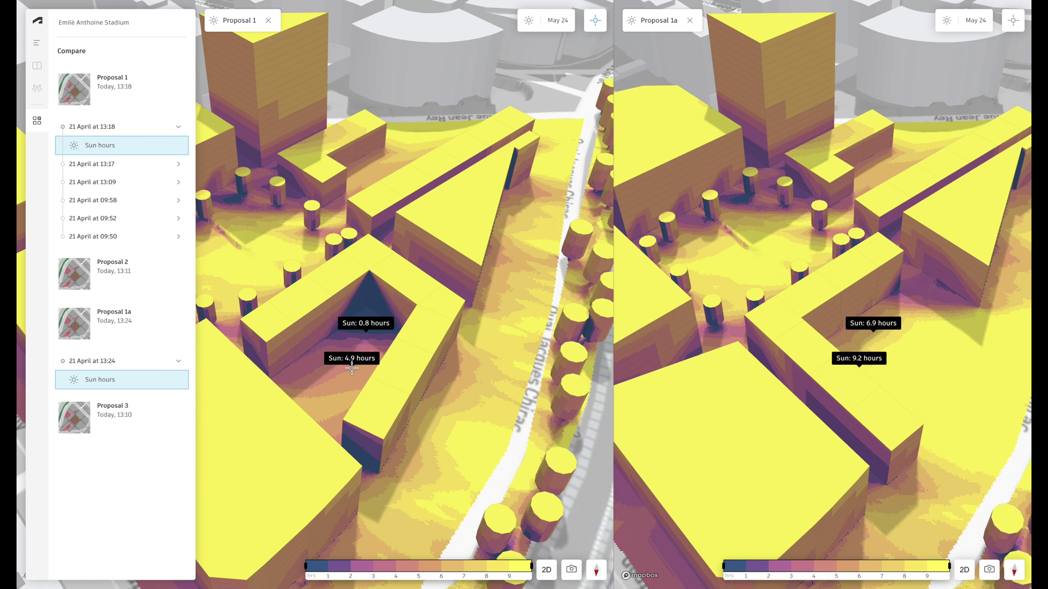
Check Proposal 1's sun hours analysis dates, then close the dates panel.
{"action": "mouse_move", "coordinate": [588, 297]}
{"action": "left_click", "coordinate": [599, 293]}
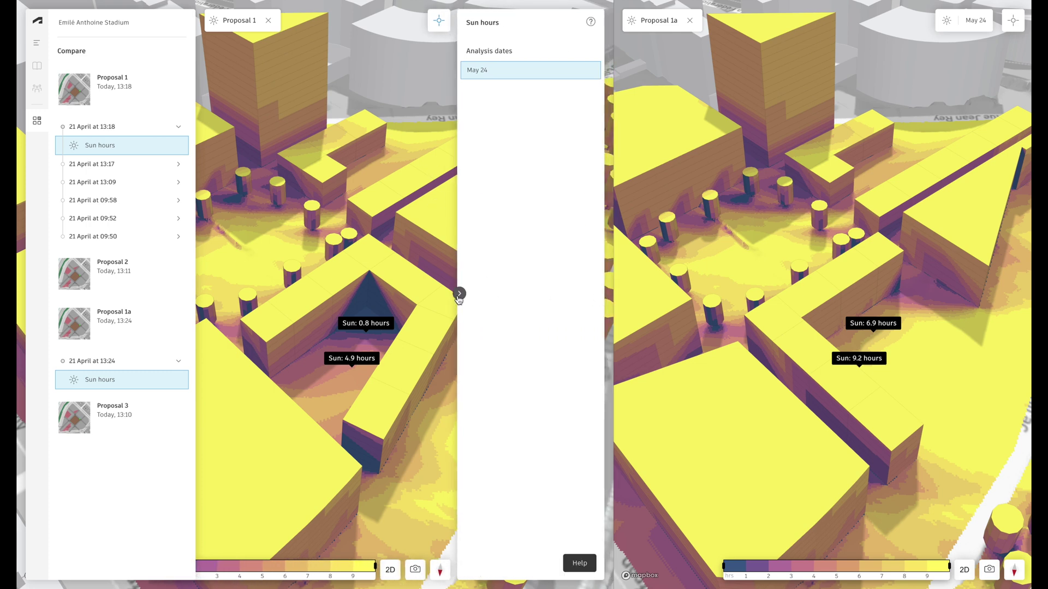
{"action": "left_click", "coordinate": [457, 296]}
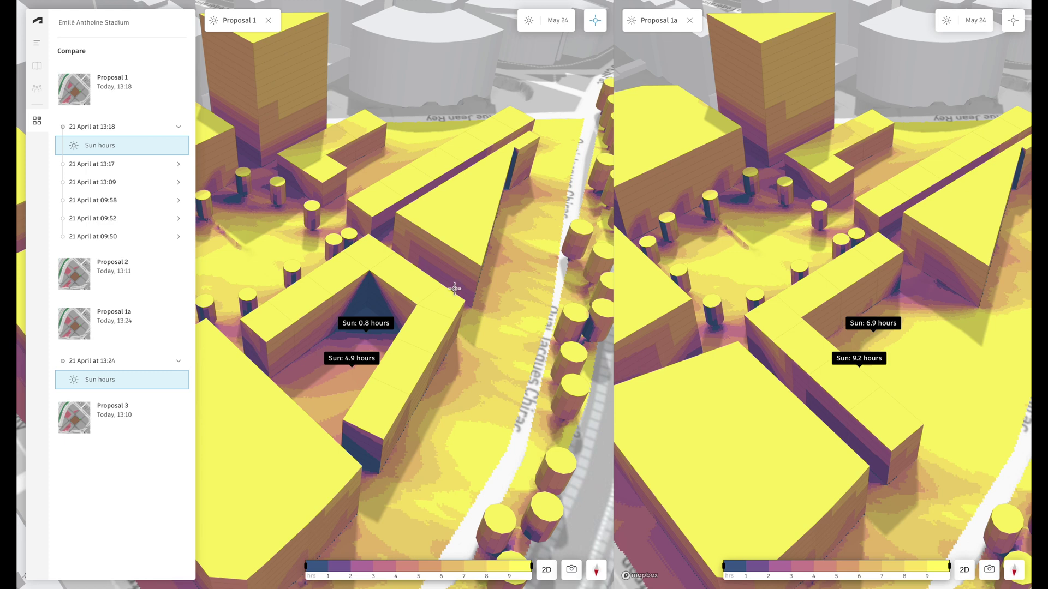
{"action": "left_click", "coordinate": [571, 571]}
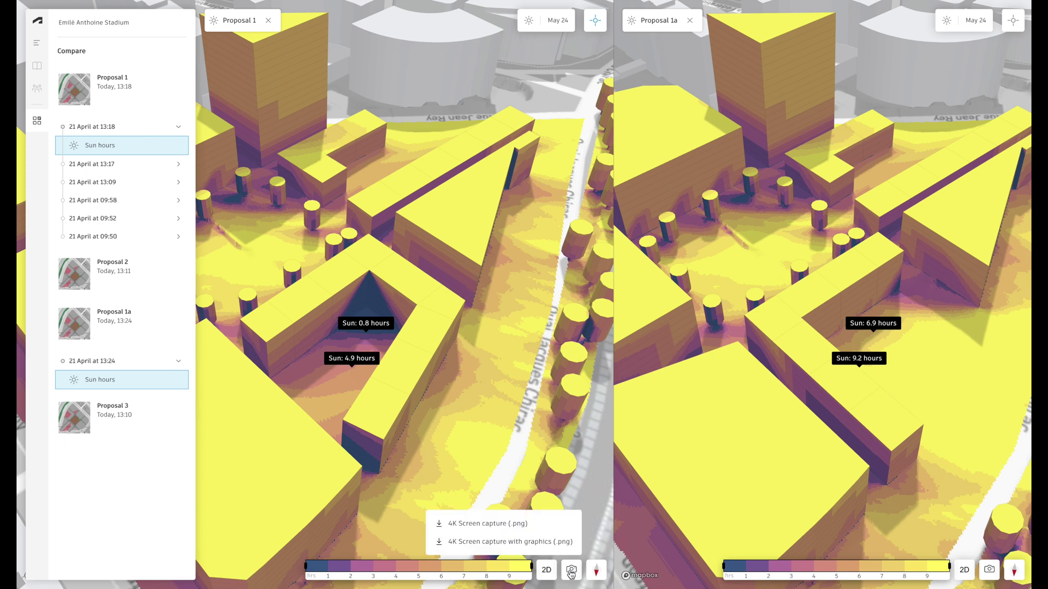
Rotate the views about 90 degrees and inspect a point between the upper blocks: 1.5 vs 2.7 hours.
{"action": "left_click", "coordinate": [571, 571]}
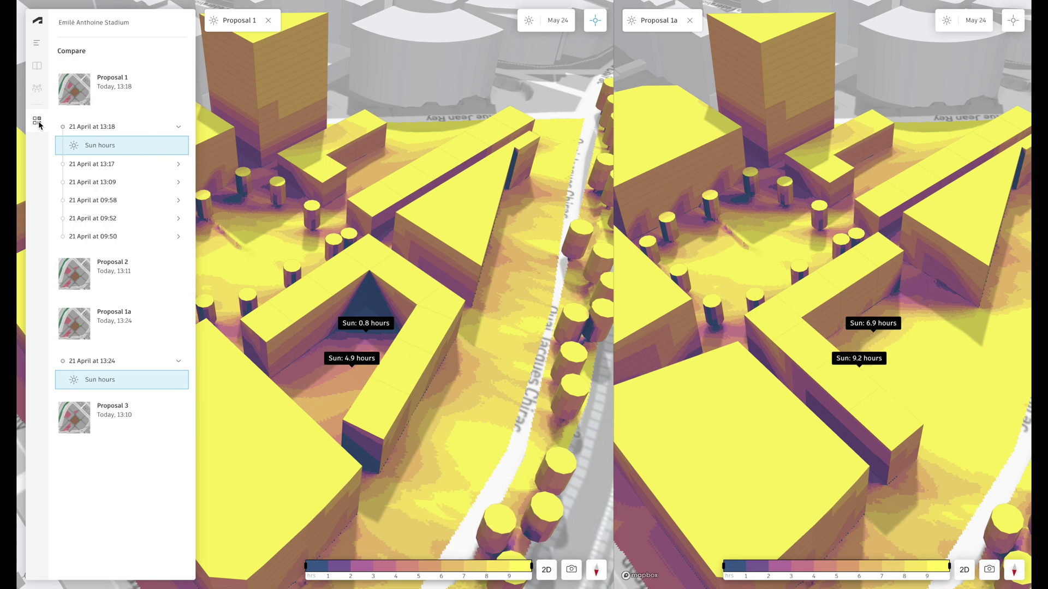
{"action": "right_click_drag", "start_coordinate": [489, 267], "coordinate": [360, 213]}
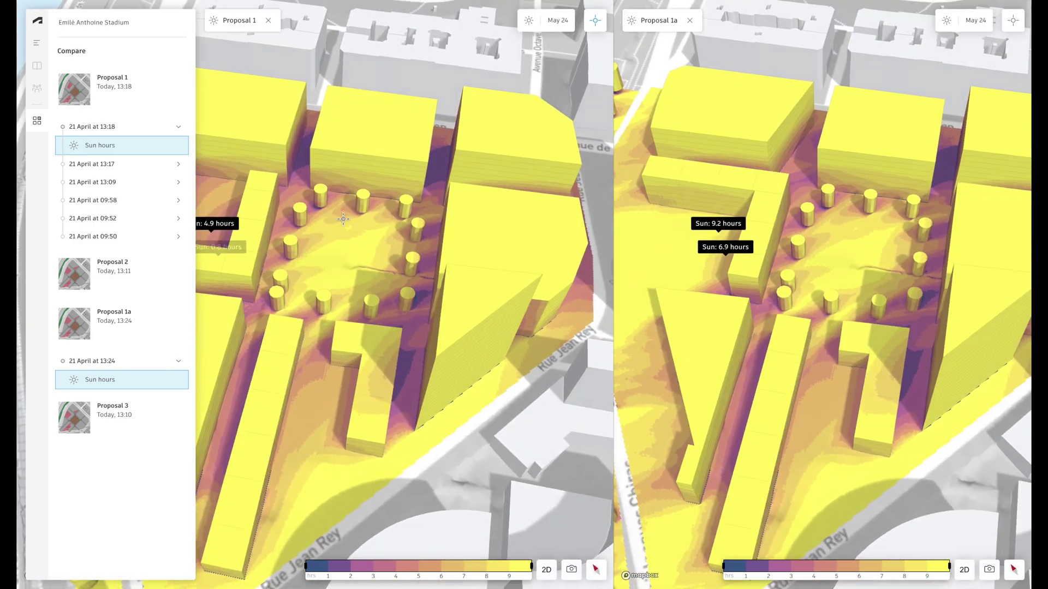
{"action": "scroll", "coordinate": [360, 213], "scroll_direction": "up", "scroll_amount": 3}
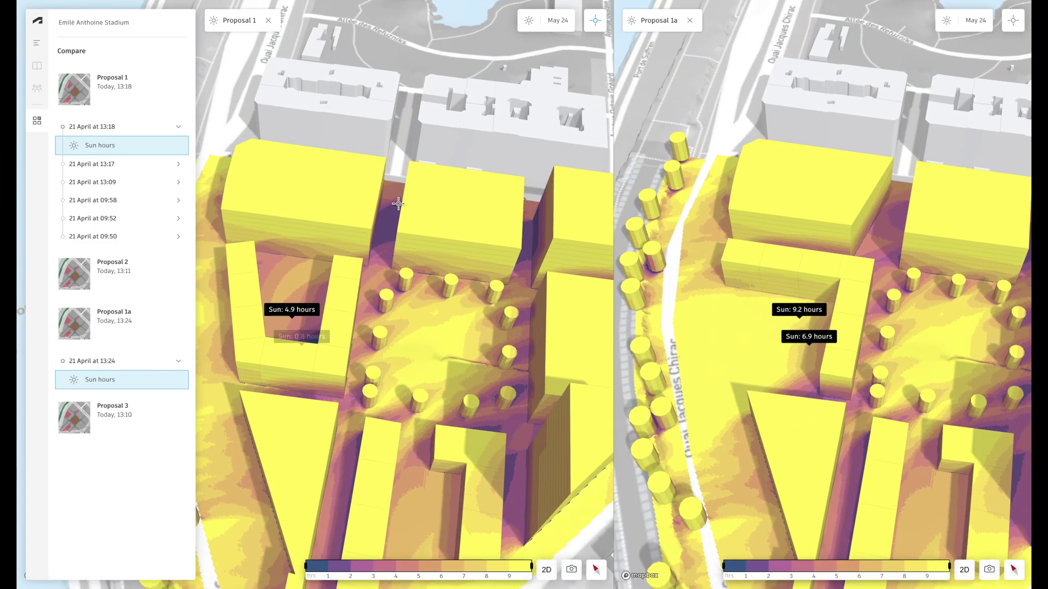
{"action": "scroll", "coordinate": [395, 221], "scroll_direction": "up", "scroll_amount": 2}
{"action": "left_click", "coordinate": [387, 226]}
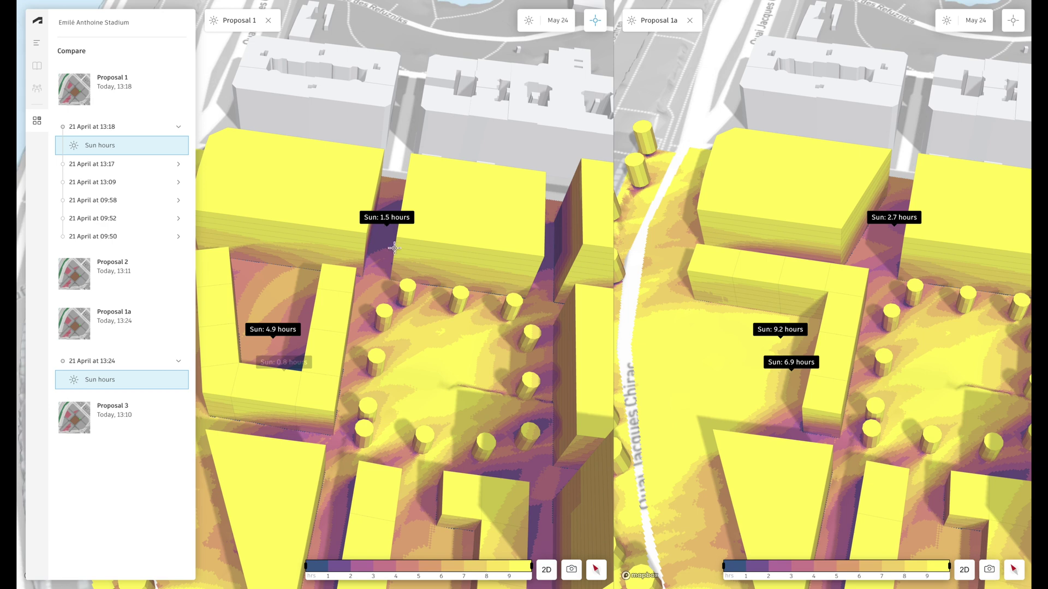